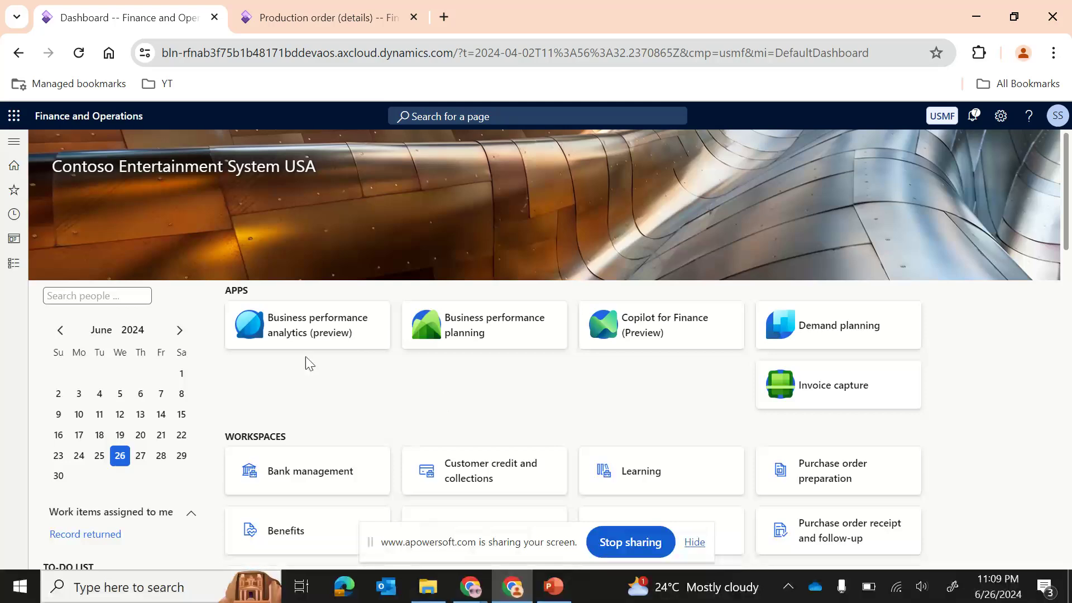
Open the Production control module menu, then bring up the 'Production Episode 10' PowerPoint deck.
{"action": "left_click", "coordinate": [15, 266]}
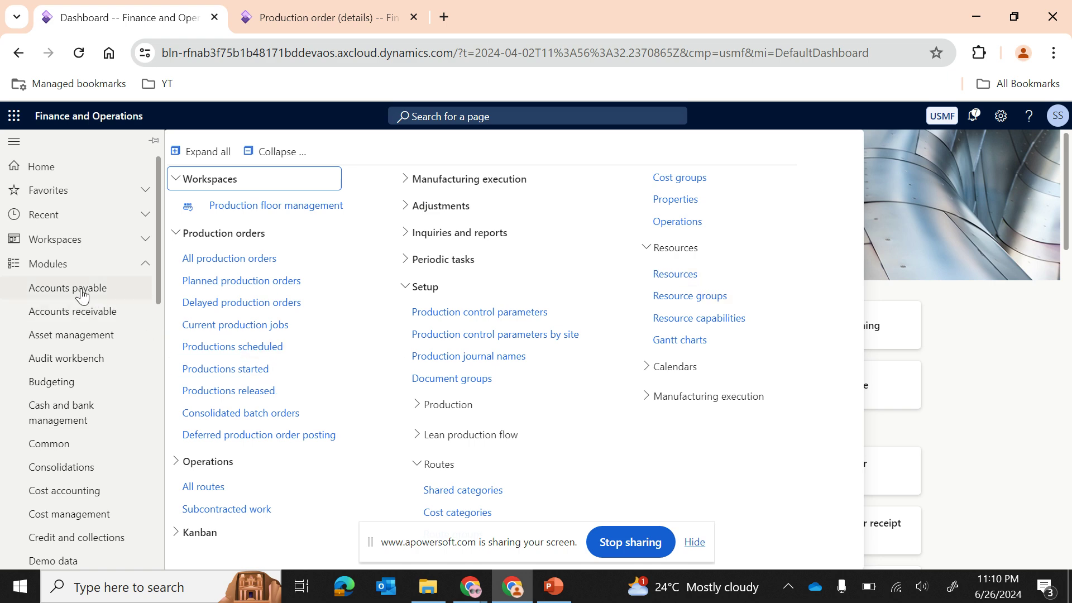
{"action": "left_click", "coordinate": [553, 586]}
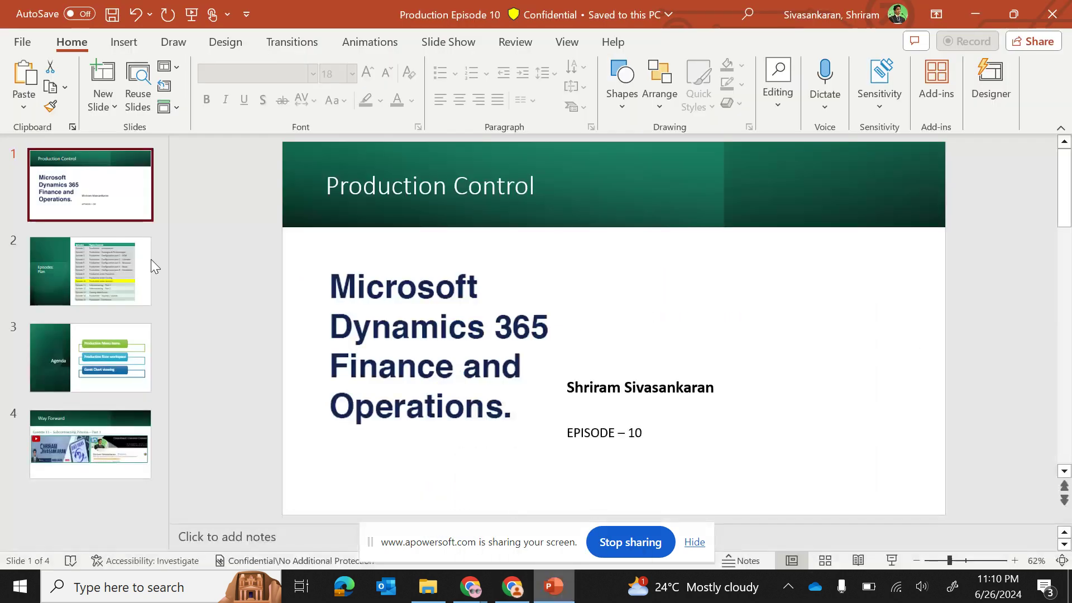
Start the full-screen slideshow and advance from the title slide to slide 2, Episodes Plan.
{"action": "left_click", "coordinate": [891, 561]}
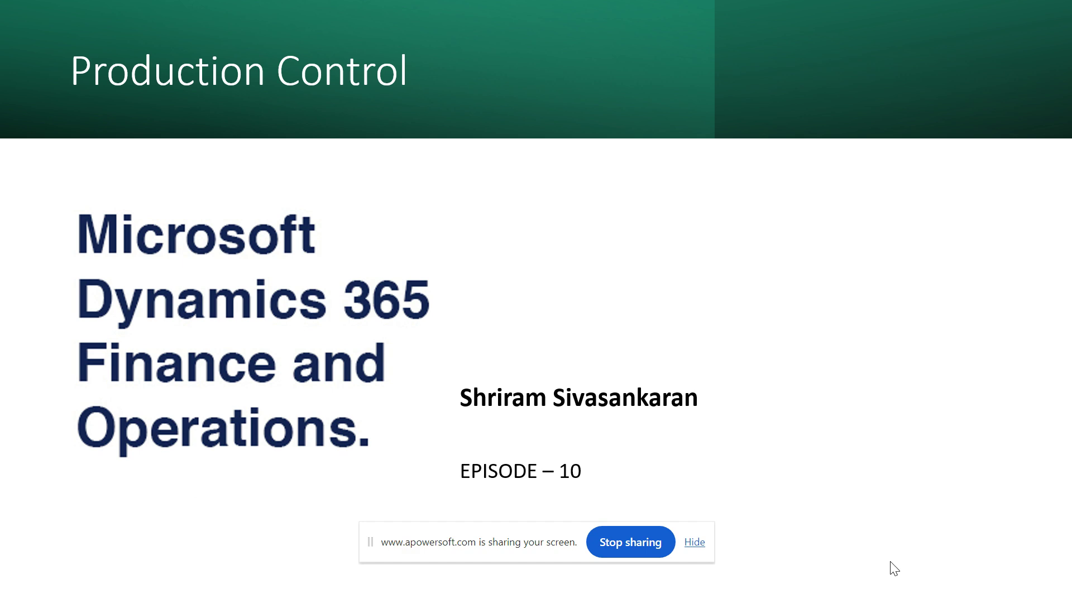
{"action": "key", "text": "Right"}
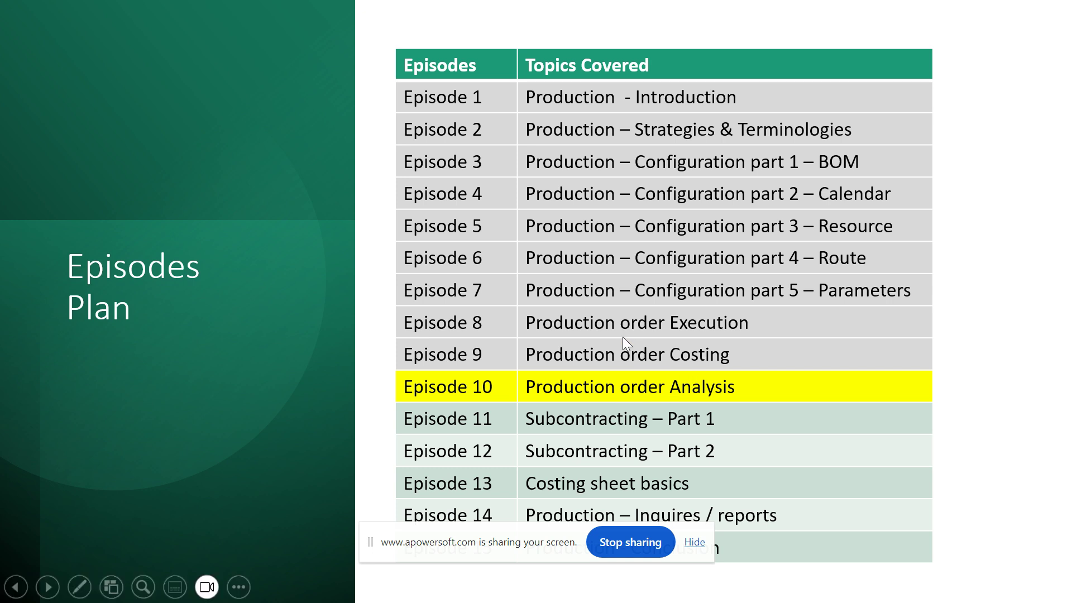
Advance the slideshow to the Agenda slide, then switch back to the Dynamics 365 browser window.
{"action": "left_click", "coordinate": [716, 355]}
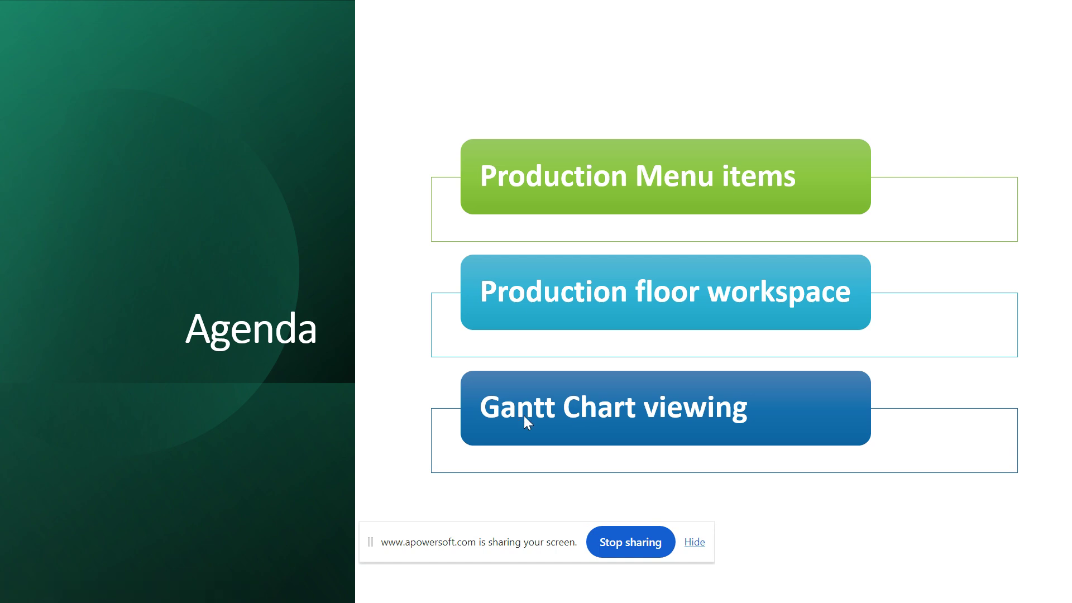
{"action": "key", "text": "alt+Tab"}
{"action": "key", "text": "Tab"}
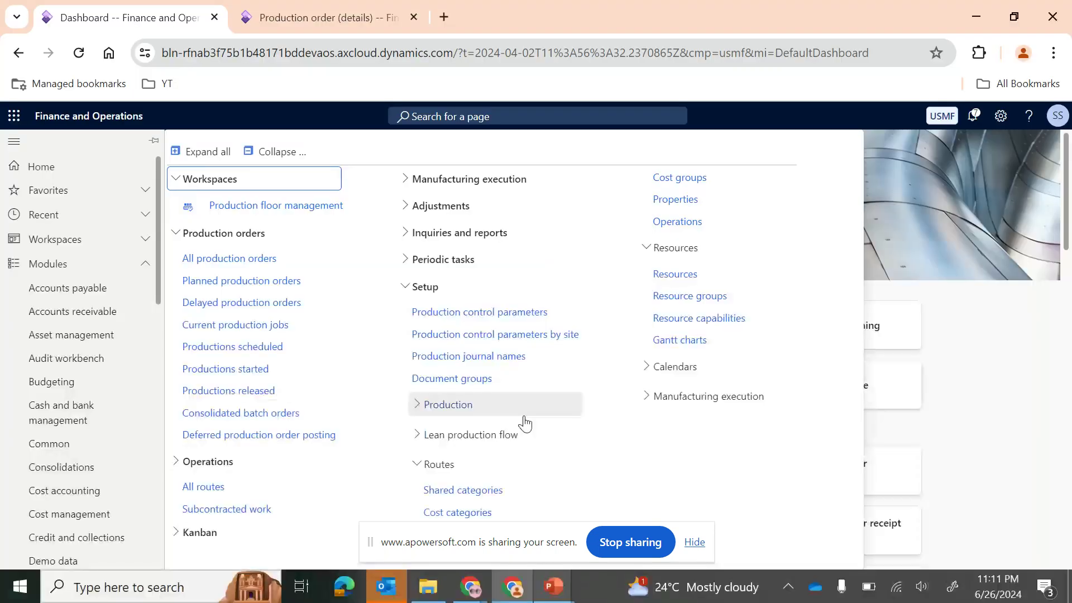
Collapse all menu groups, expand Production orders and open the All production orders list.
{"action": "left_click", "coordinate": [267, 162]}
{"action": "left_click", "coordinate": [217, 210]}
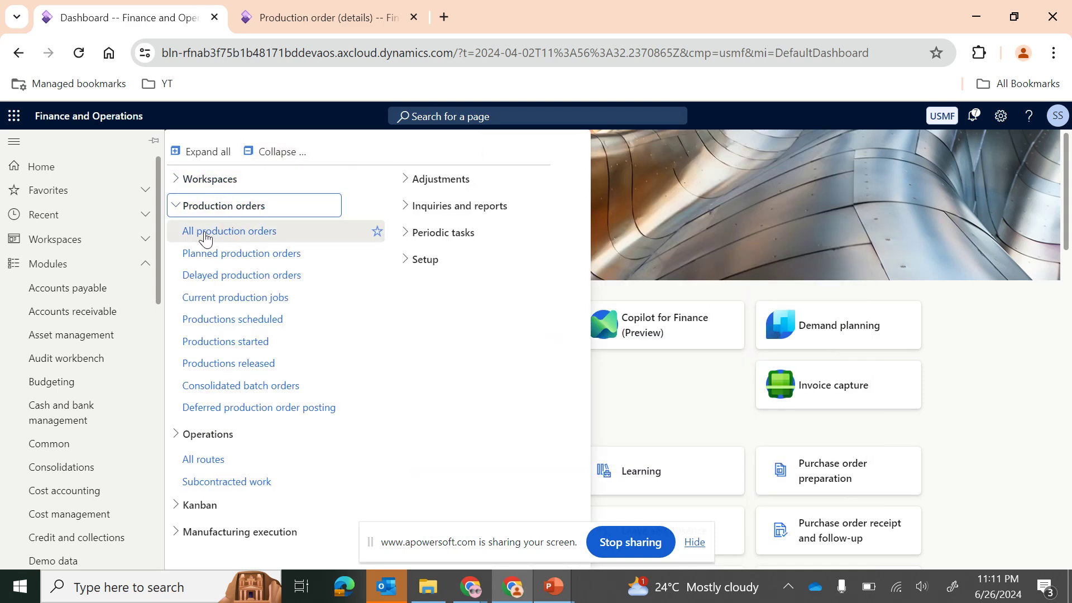
{"action": "left_click", "coordinate": [204, 232]}
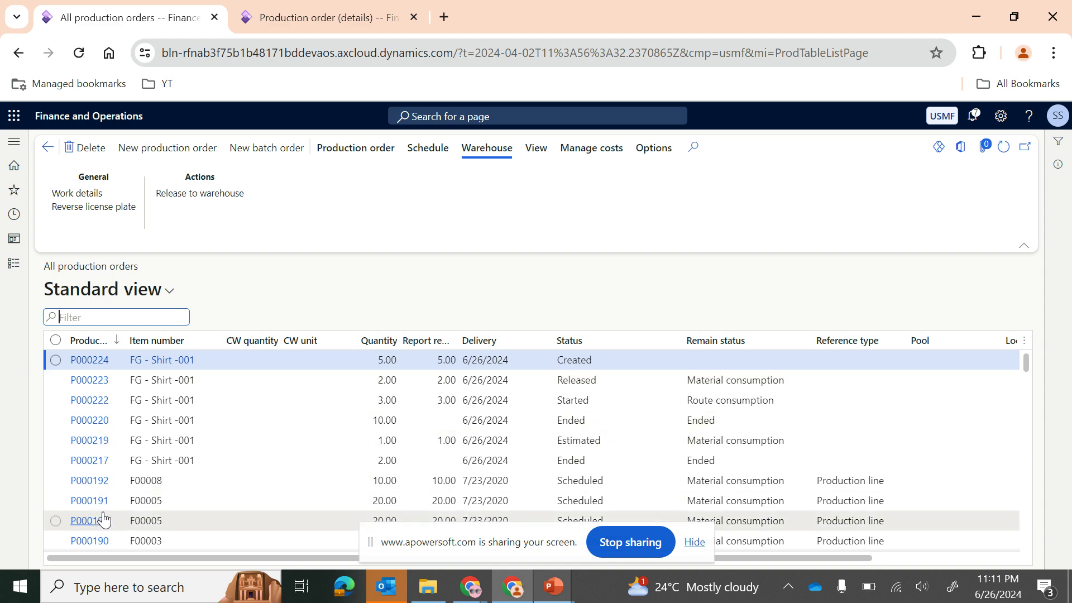
{"action": "scroll", "coordinate": [148, 496], "scroll_direction": "down", "scroll_amount": 3}
{"action": "scroll", "coordinate": [148, 495], "scroll_direction": "down", "scroll_amount": 5}
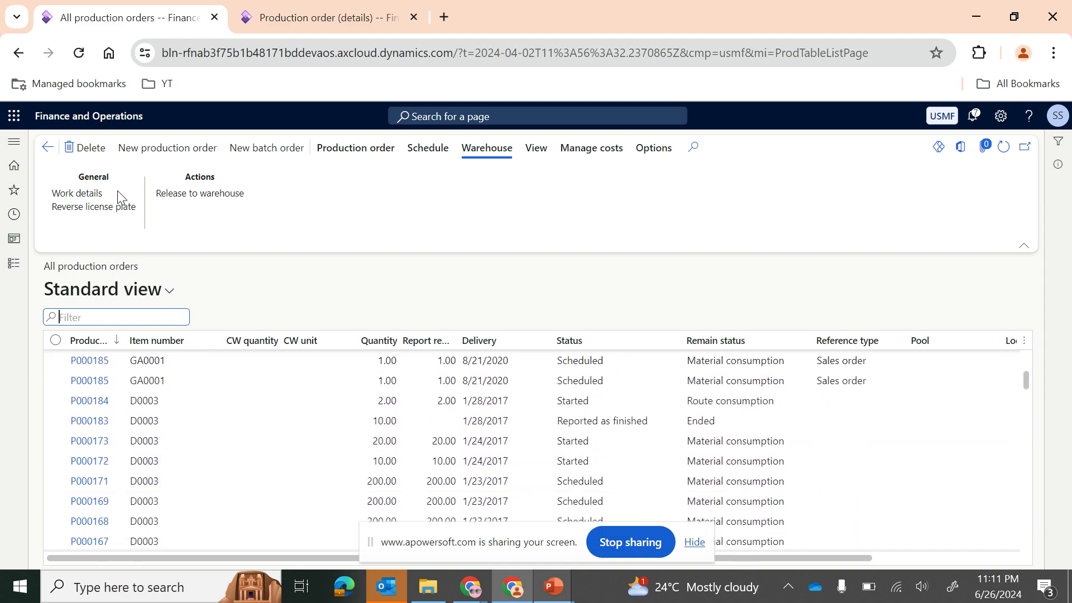
Browse the Production order, Manage costs and View action tabs of the list.
{"action": "left_click", "coordinate": [354, 163]}
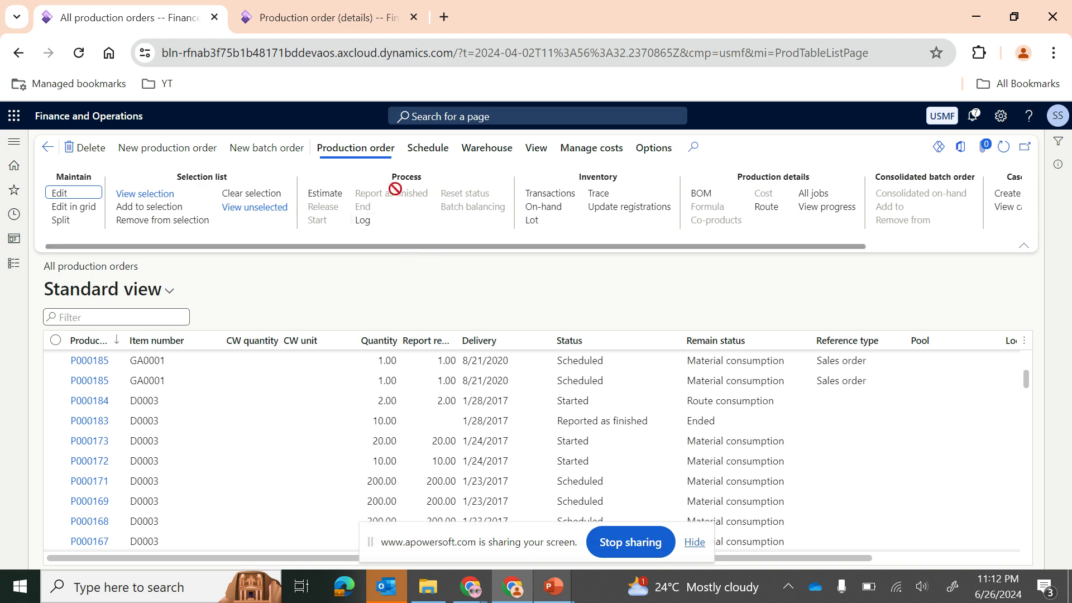
{"action": "left_click", "coordinate": [559, 148]}
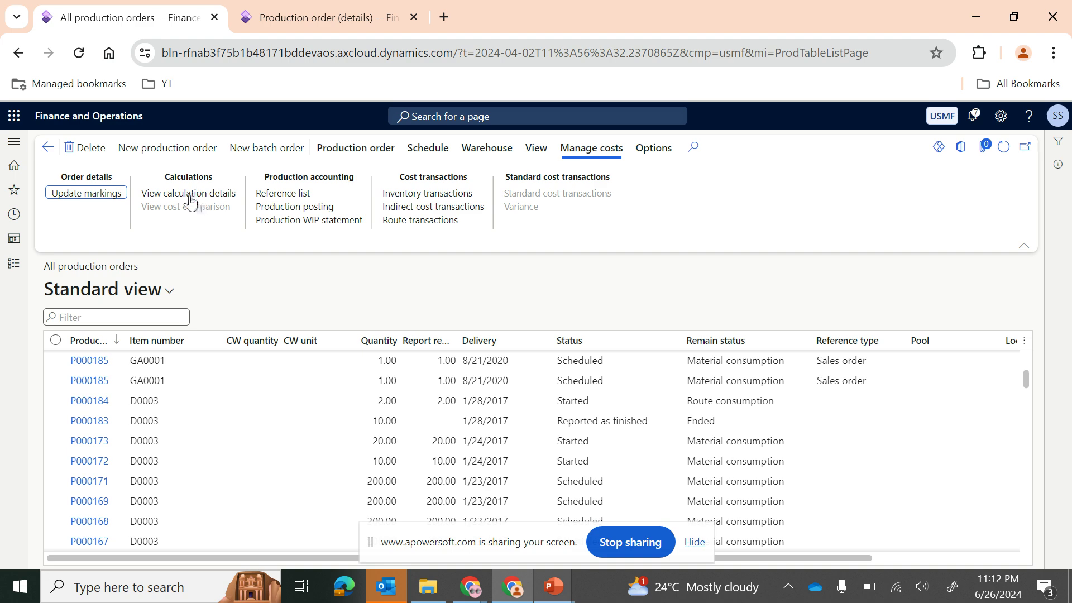
{"action": "left_click", "coordinate": [535, 151]}
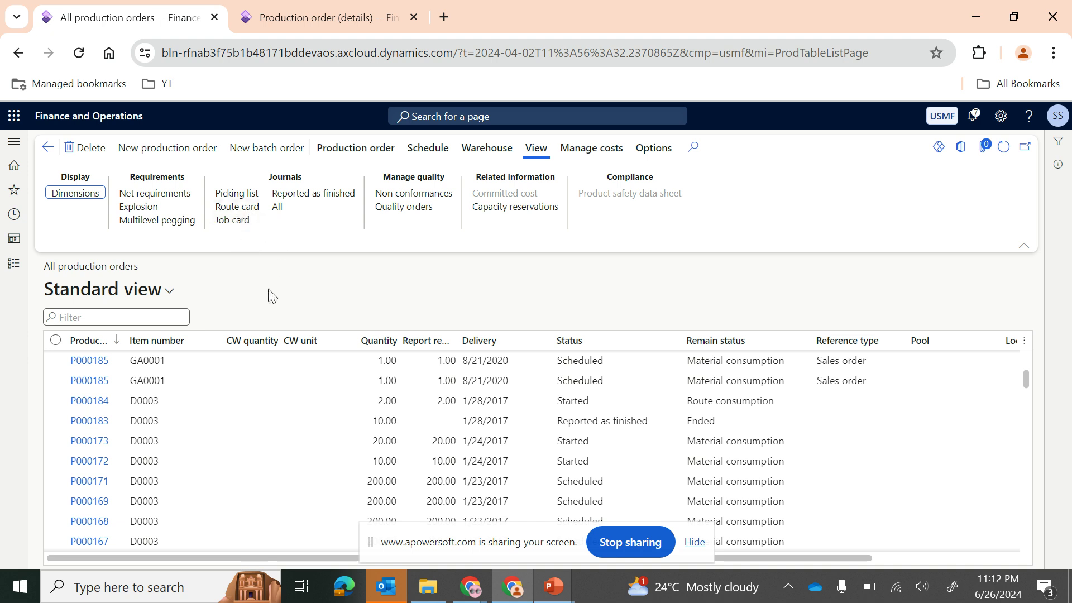
Open the DynPlan Planned production orders list and select planned order 004050.
{"action": "left_click", "coordinate": [13, 263]}
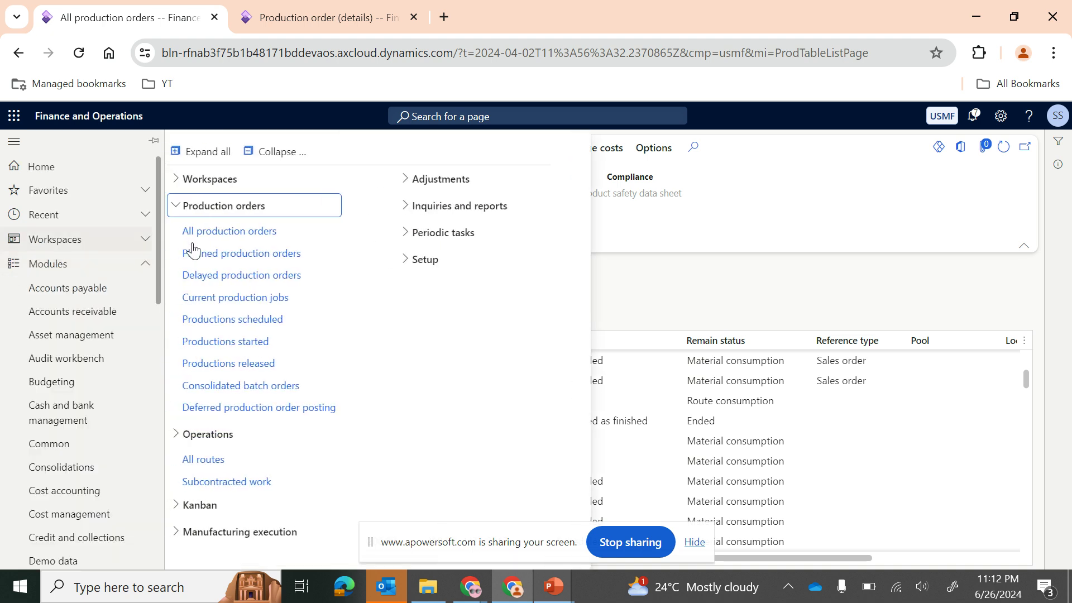
{"action": "left_click", "coordinate": [247, 256]}
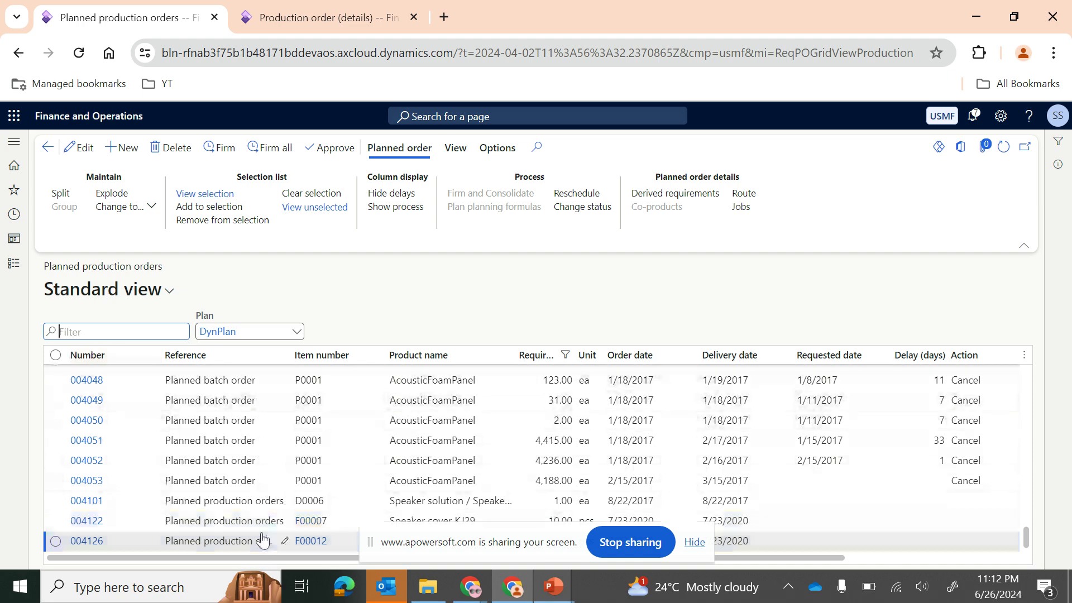
{"action": "left_click", "coordinate": [223, 424]}
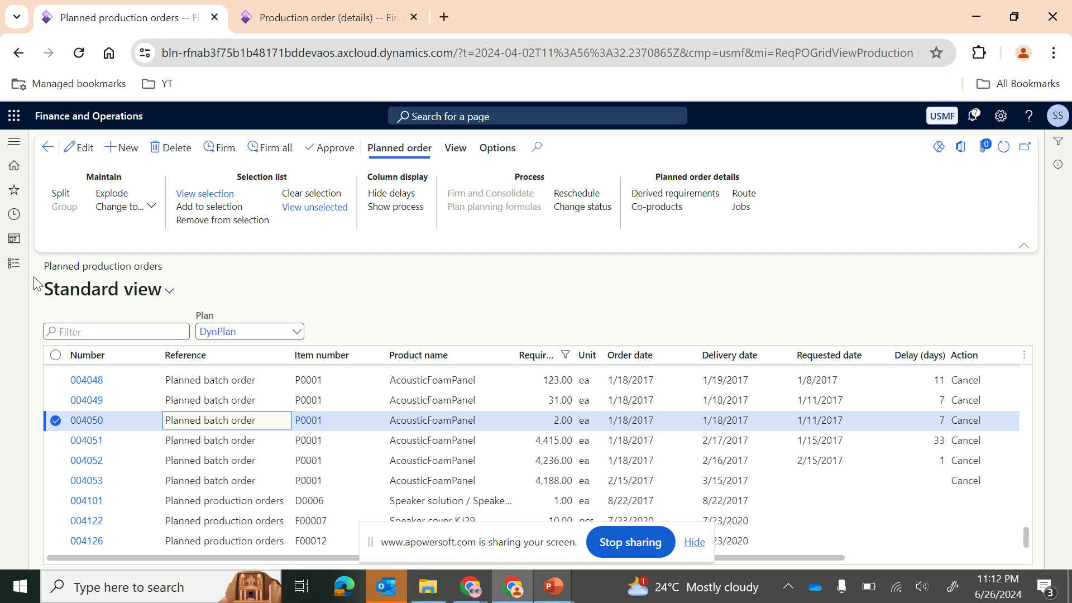
{"action": "left_click", "coordinate": [14, 263]}
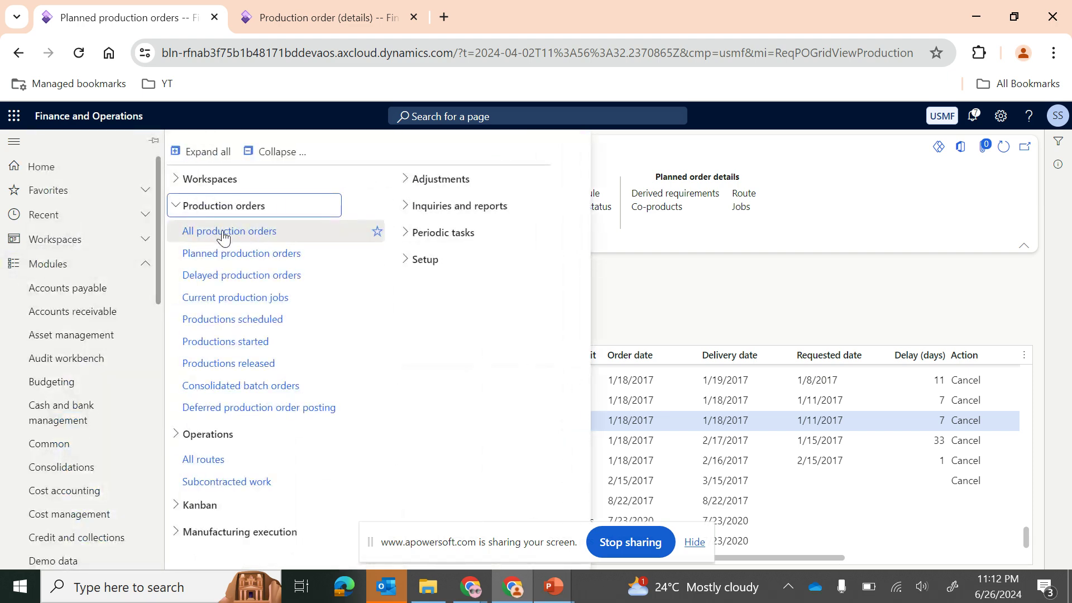
Open Delayed production orders and complete the Delivery column filter with a closing ')'.
{"action": "left_click", "coordinate": [236, 278]}
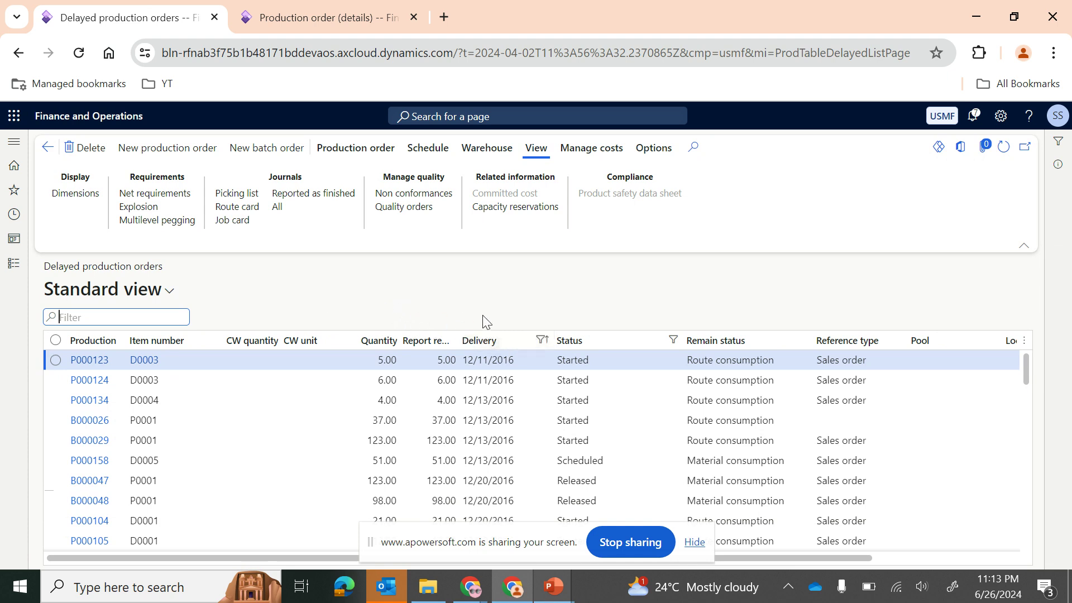
{"action": "left_click", "coordinate": [522, 342]}
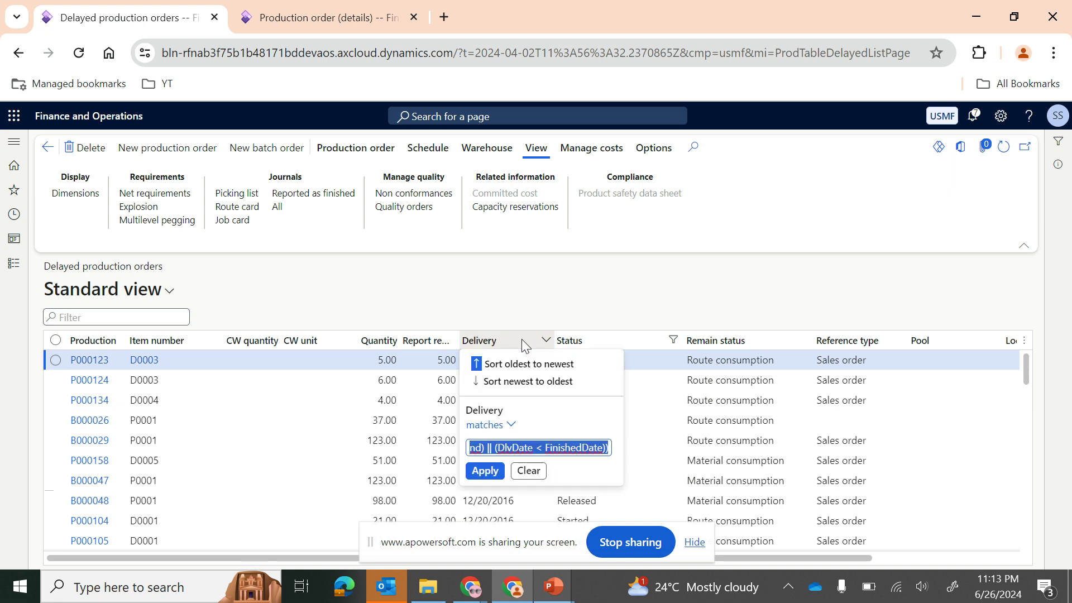
{"action": "left_click", "coordinate": [481, 451]}
{"action": "key", "text": "Left"}
{"action": "key", "text": "Left"}
{"action": "key", "text": "Left"}
{"action": "key", "text": "Left"}
{"action": "key", "text": "Left"}
{"action": "key", "text": "Left"}
{"action": "key", "text": "Left"}
{"action": "key", "text": "Left"}
{"action": "key", "text": "Left"}
{"action": "key", "text": "Left"}
{"action": "key", "text": "Left"}
{"action": "key", "text": "Left"}
{"action": "key", "text": "Left"}
{"action": "key", "text": "Left"}
{"action": "key", "text": "Left"}
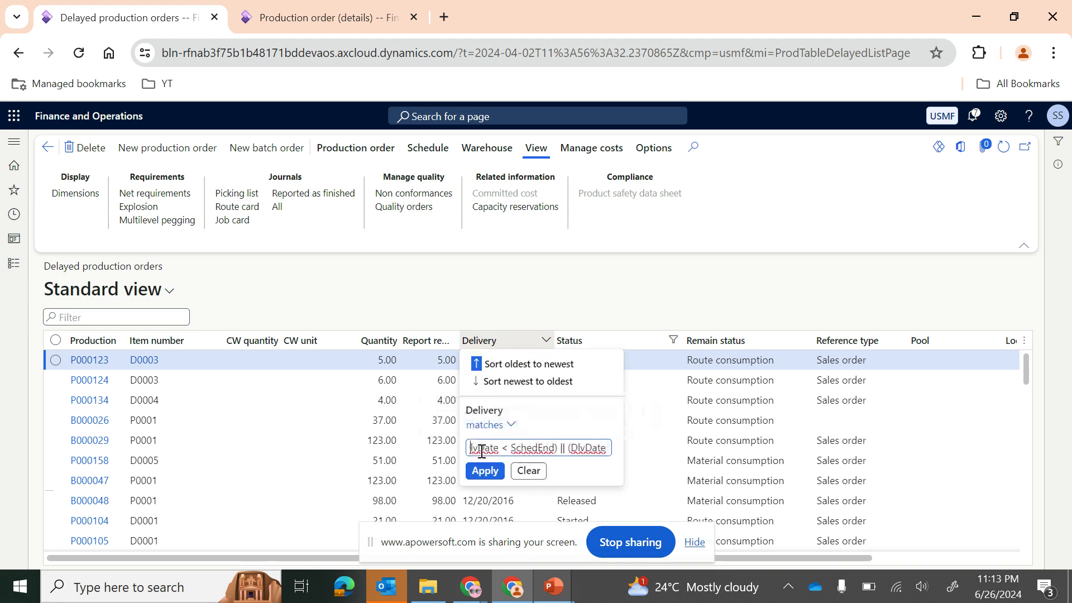
{"action": "key", "text": "Left"}
{"action": "key", "text": "Left"}
{"action": "key", "text": "Left"}
{"action": "key", "text": "Left"}
{"action": "key", "text": "Left"}
{"action": "key", "text": "Left"}
{"action": "key", "text": "Left"}
{"action": "key", "text": "Left"}
{"action": "key", "text": "Left"}
{"action": "key", "text": "Left"}
{"action": "key", "text": "Left"}
{"action": "key", "text": "Left"}
{"action": "key", "text": "Left"}
{"action": "key", "text": "Left"}
{"action": "key", "text": "Left"}
{"action": "key", "text": "Left"}
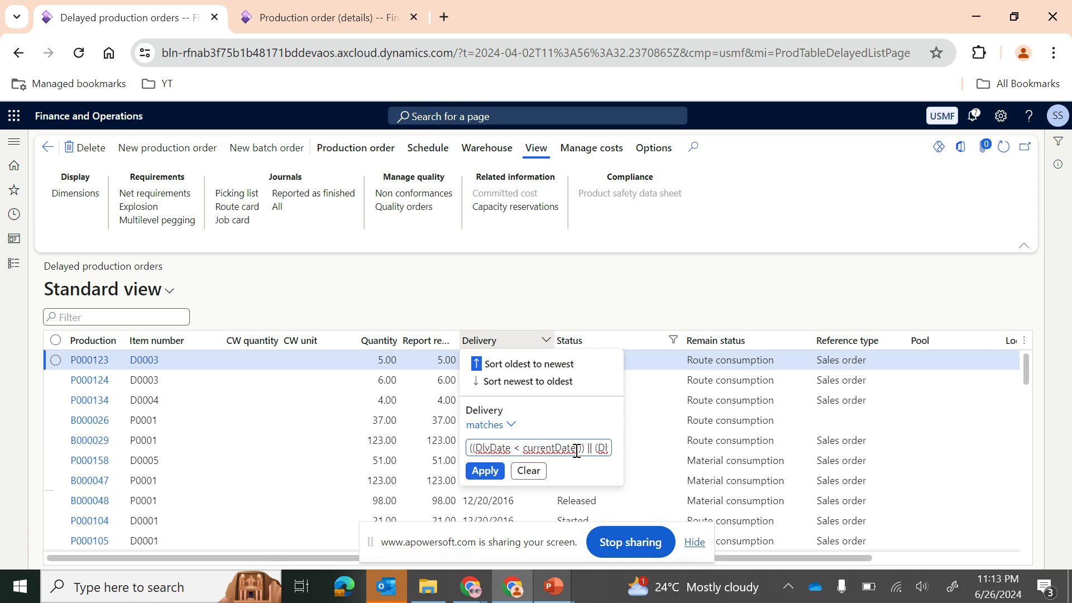
{"action": "key", "text": "Right"}
{"action": "key", "text": "Right"}
{"action": "key", "text": "Right"}
{"action": "key", "text": "Right"}
{"action": "key", "text": "Right"}
{"action": "key", "text": "Right"}
{"action": "key", "text": "Right"}
{"action": "key", "text": "Right"}
{"action": "key", "text": "Right"}
{"action": "key", "text": "Right"}
{"action": "key", "text": "Right"}
{"action": "key", "text": "Right"}
{"action": "key", "text": "Right"}
{"action": "key", "text": "Right"}
{"action": "key", "text": "Right"}
{"action": "key", "text": "Right"}
{"action": "key", "text": "Right"}
{"action": "key", "text": "Right"}
{"action": "key", "text": "Right"}
{"action": "key", "text": "Right"}
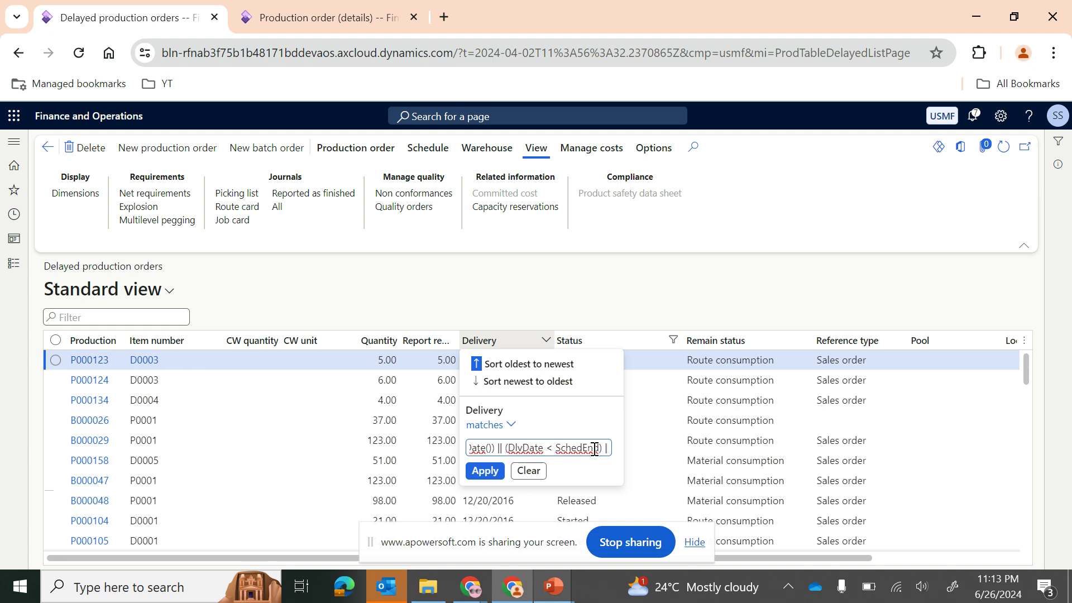
{"action": "key", "text": "Right"}
{"action": "key", "text": "Right"}
{"action": "key", "text": "Right"}
{"action": "key", "text": "Right"}
{"action": "key", "text": "Right"}
{"action": "key", "text": "Right"}
{"action": "key", "text": "Right"}
{"action": "key", "text": "Right"}
{"action": "key", "text": "Right"}
{"action": "key", "text": "Right"}
{"action": "key", "text": "Right"}
{"action": "key", "text": "Right"}
{"action": "key", "text": "Right"}
{"action": "key", "text": "Right"}
{"action": "key", "text": "Right"}
{"action": "key", "text": "Right"}
{"action": "key", "text": "Right"}
{"action": "key", "text": "Right"}
{"action": "key", "text": "Right"}
{"action": "key", "text": "Right"}
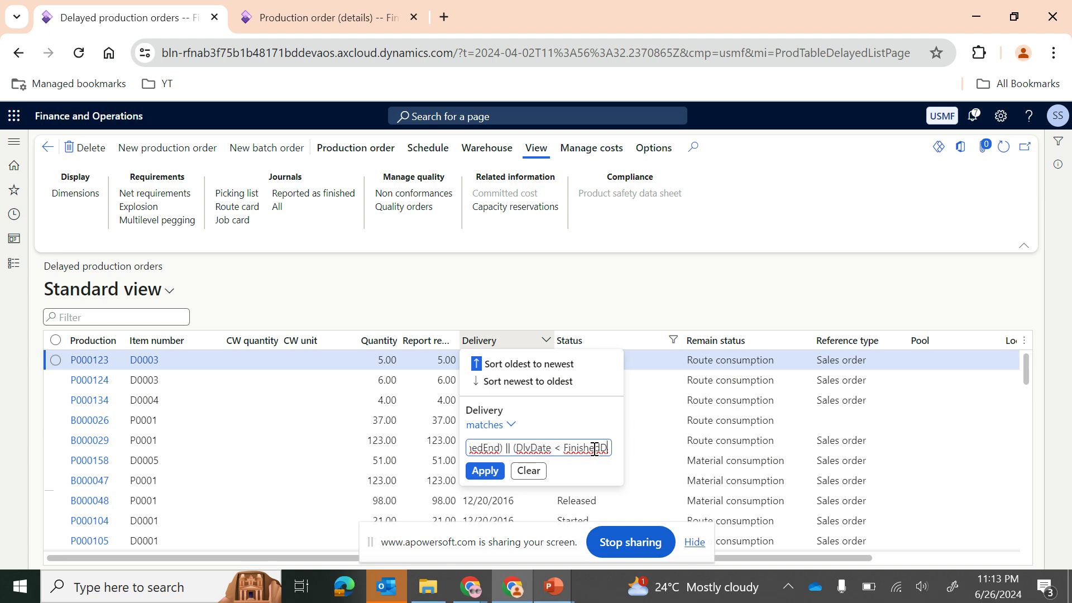
{"action": "type", "text": ")"}
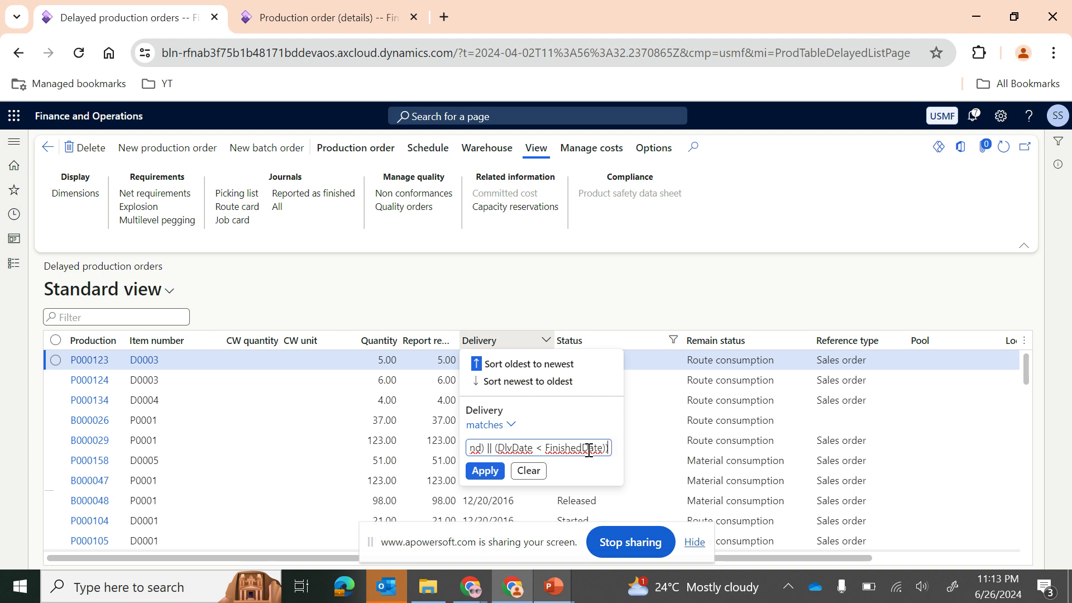
{"action": "key", "text": "Return"}
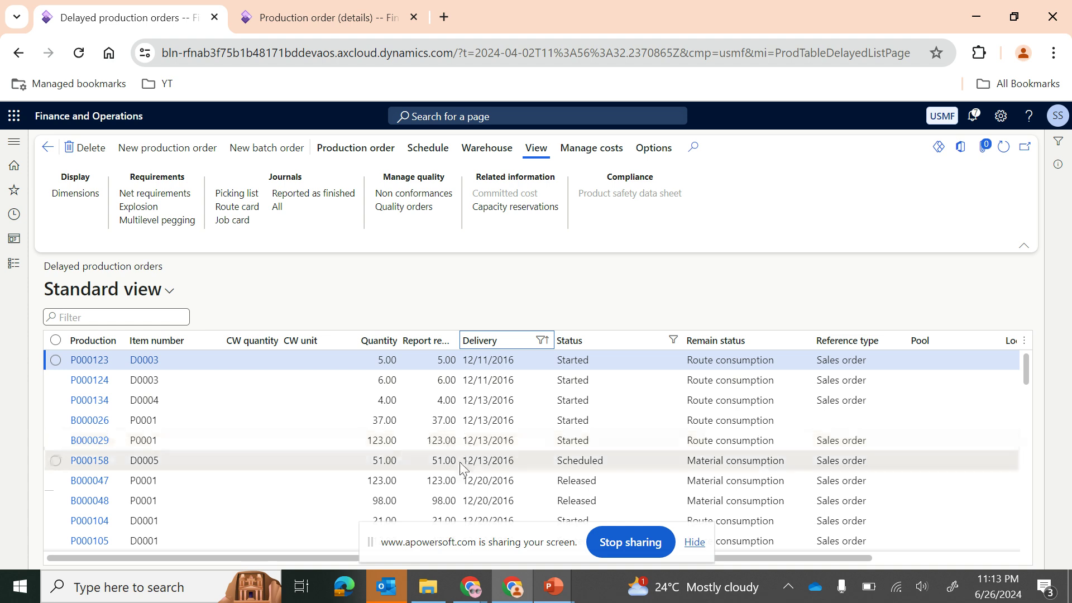
Scroll through the filtered list of delayed production orders.
{"action": "scroll", "coordinate": [460, 461], "scroll_direction": "down", "scroll_amount": 3}
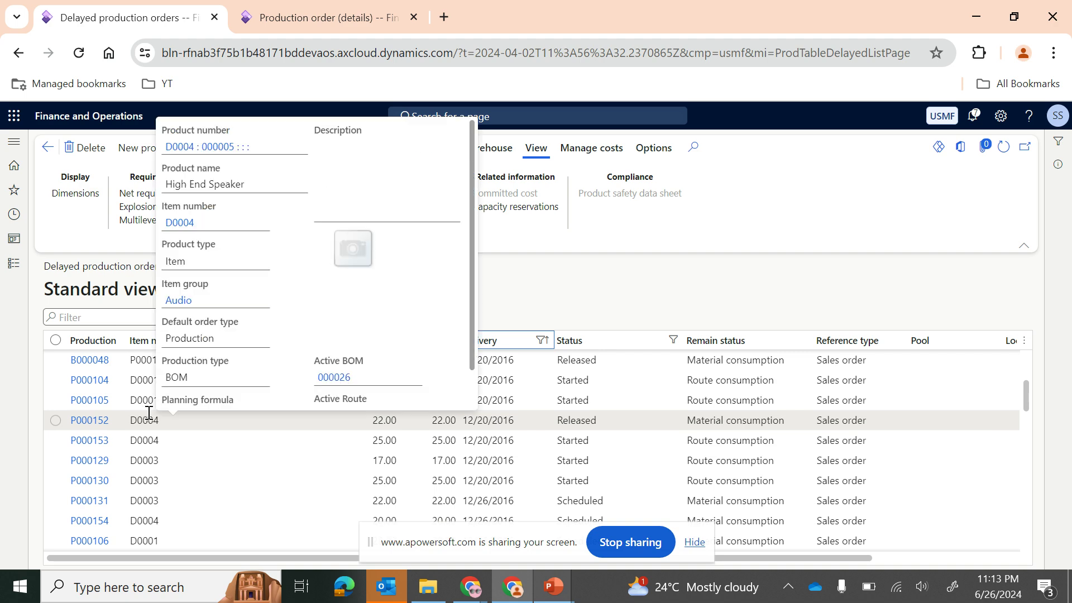
{"action": "mouse_move", "coordinate": [197, 440]}
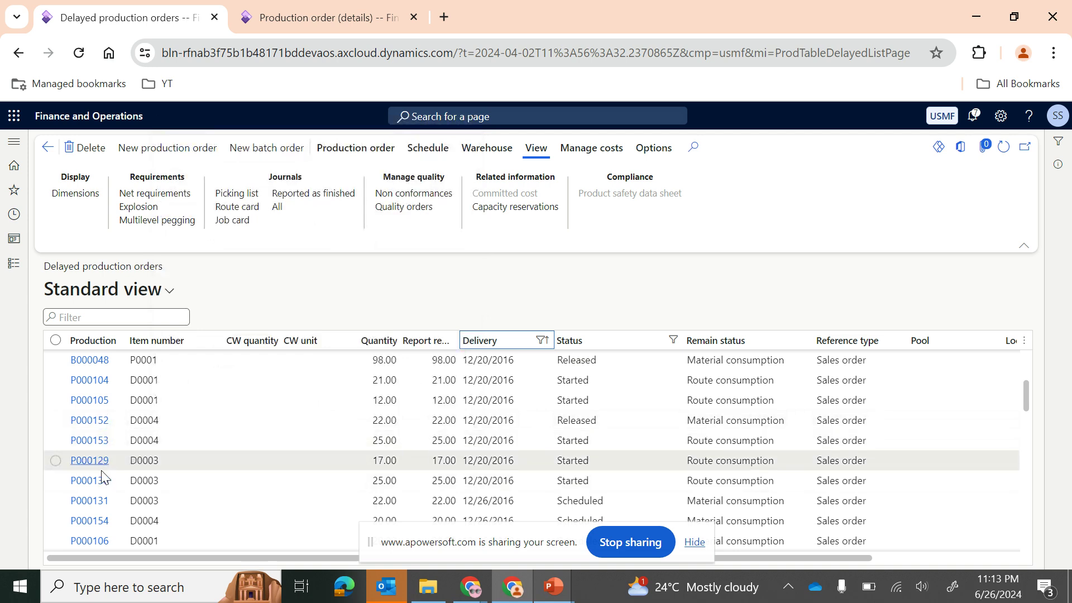
{"action": "scroll", "coordinate": [106, 477], "scroll_direction": "down", "scroll_amount": 2}
{"action": "scroll", "coordinate": [104, 495], "scroll_direction": "down", "scroll_amount": 10}
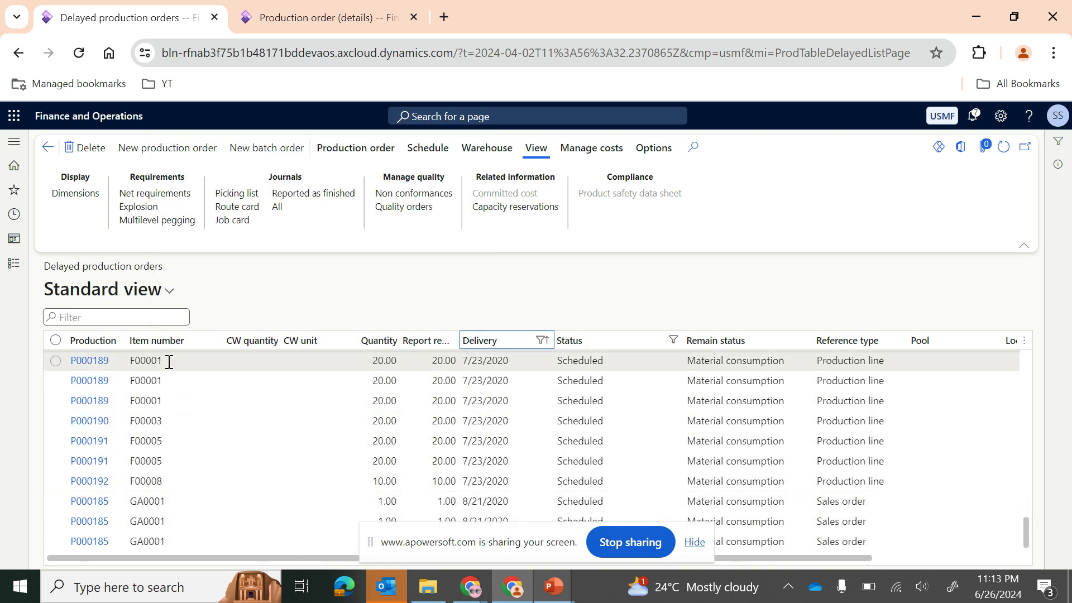
{"action": "scroll", "coordinate": [163, 461], "scroll_direction": "up", "scroll_amount": 3}
{"action": "scroll", "coordinate": [163, 461], "scroll_direction": "up", "scroll_amount": 10}
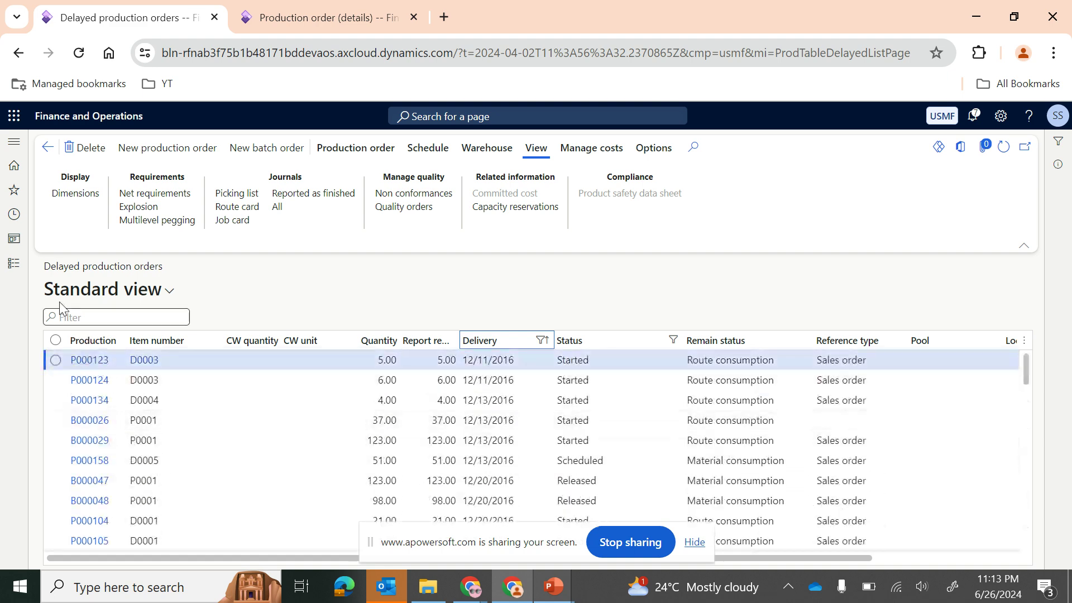
{"action": "left_click", "coordinate": [15, 265]}
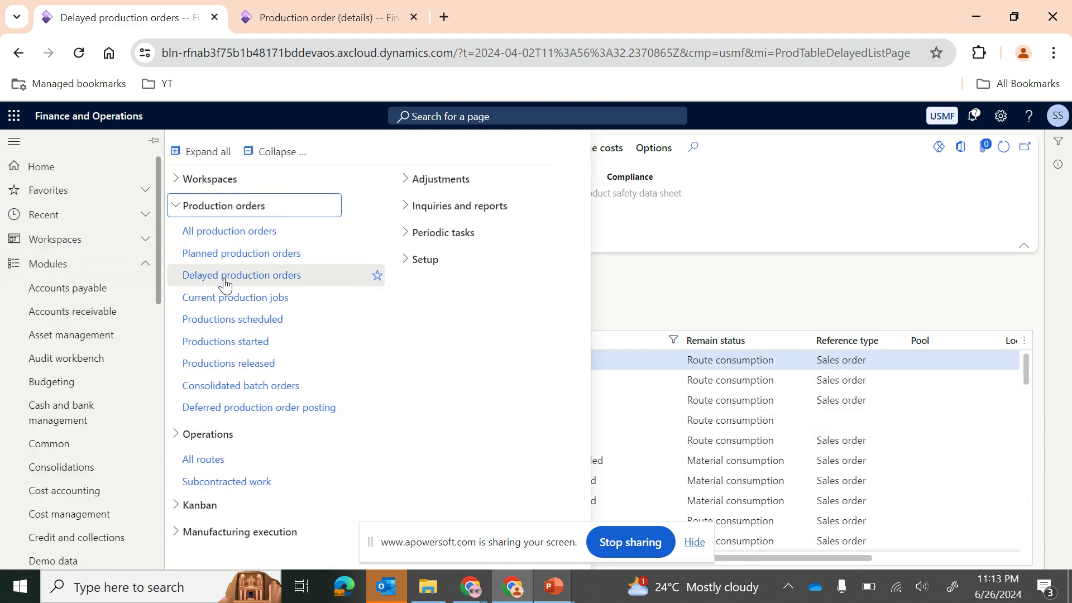
View the Productions scheduled list, then the Productions released list.
{"action": "left_click", "coordinate": [233, 326]}
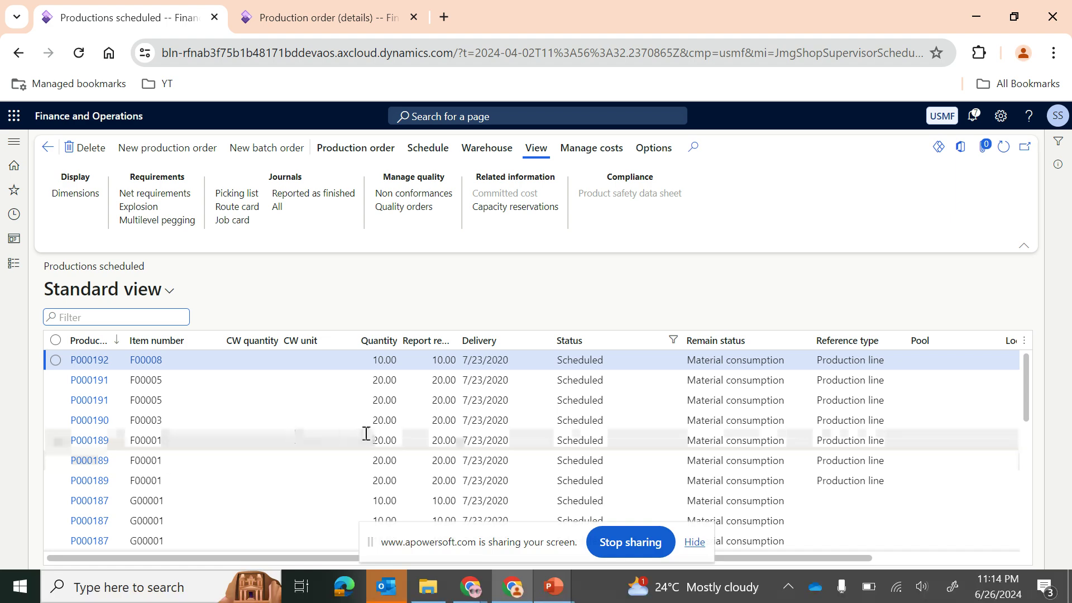
{"action": "scroll", "coordinate": [366, 434], "scroll_direction": "down", "scroll_amount": 5}
{"action": "scroll", "coordinate": [365, 433], "scroll_direction": "up", "scroll_amount": 5}
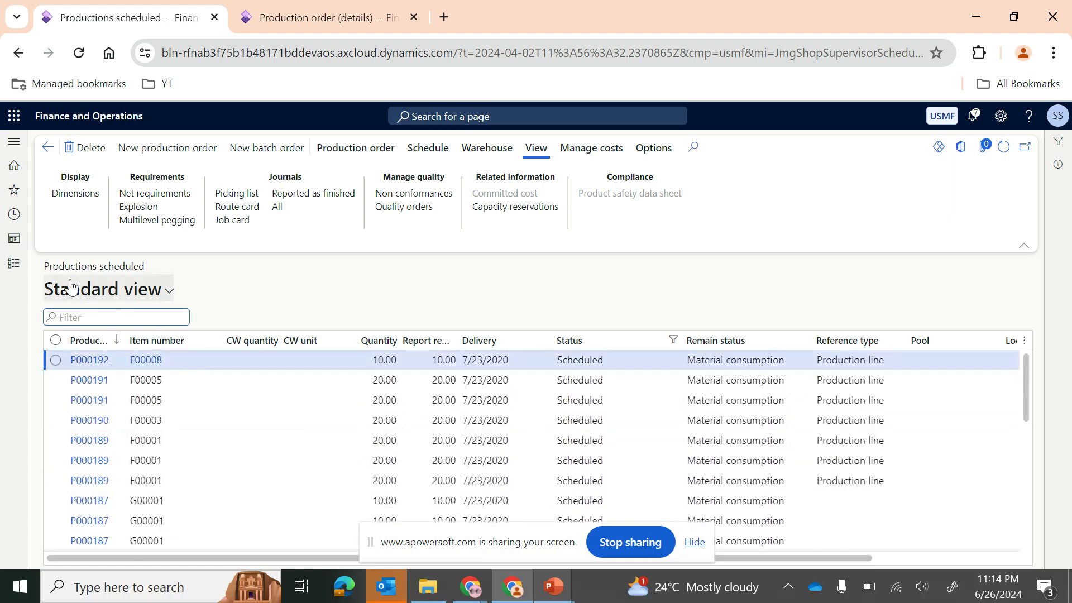
{"action": "left_click", "coordinate": [15, 268]}
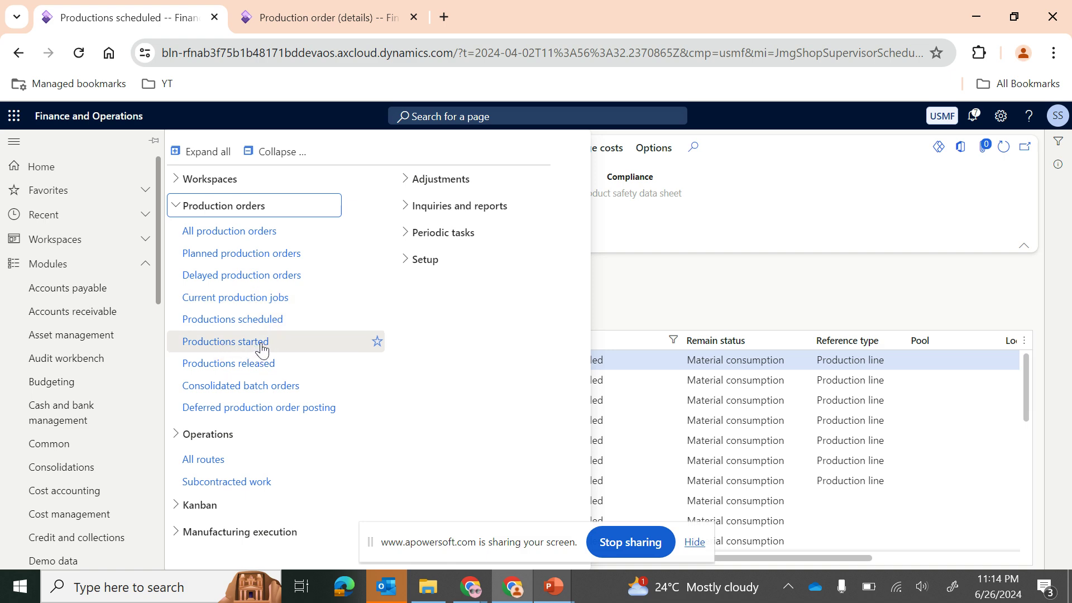
{"action": "left_click", "coordinate": [225, 363]}
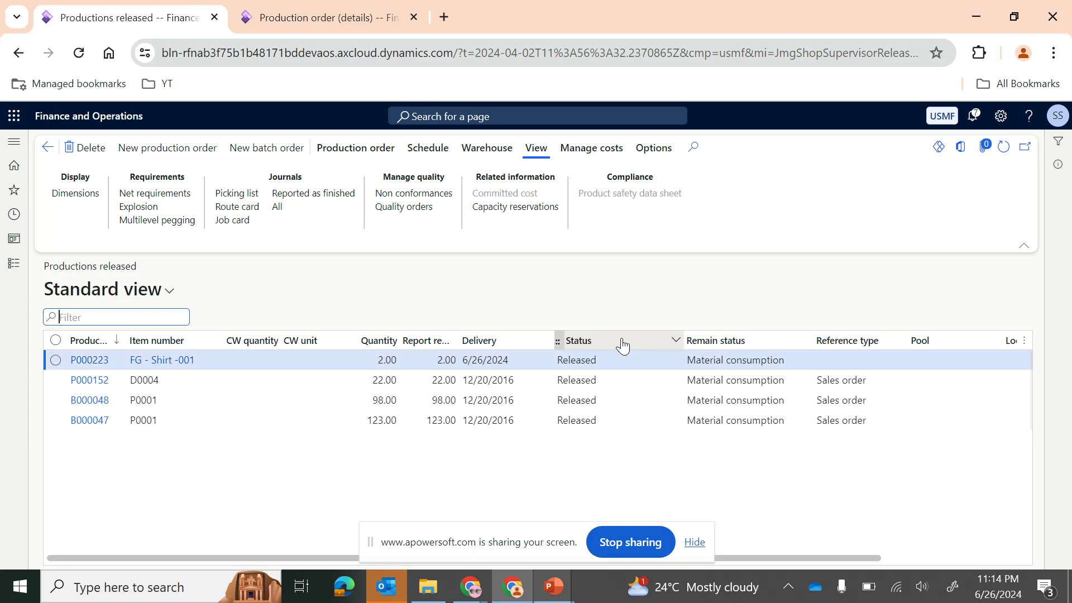
Open the Productions started list from the Production control menu.
{"action": "left_click", "coordinate": [16, 265]}
{"action": "left_click", "coordinate": [234, 346]}
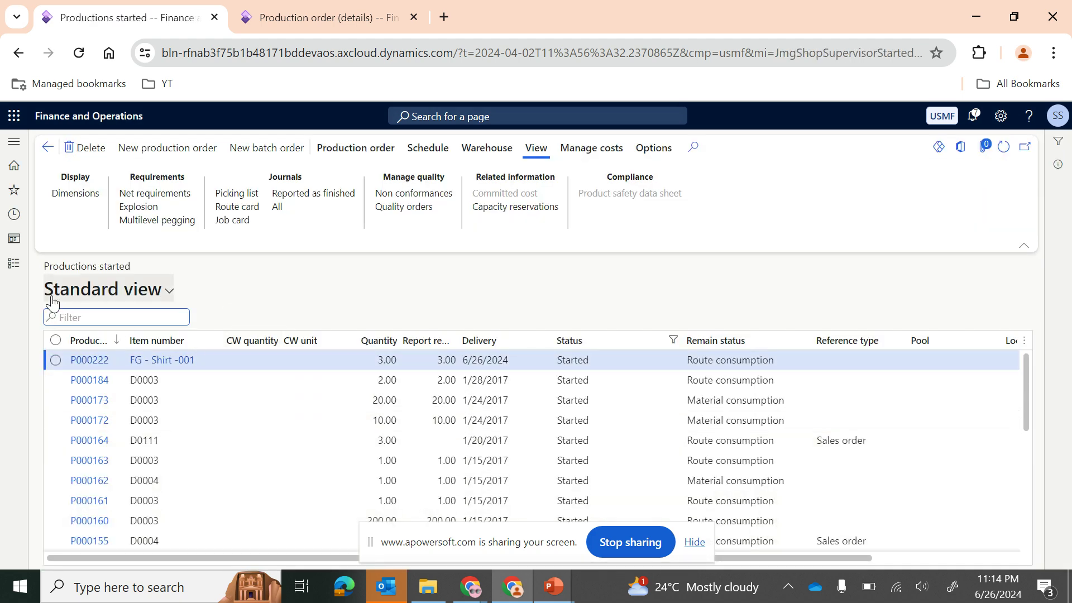
{"action": "left_click", "coordinate": [14, 263]}
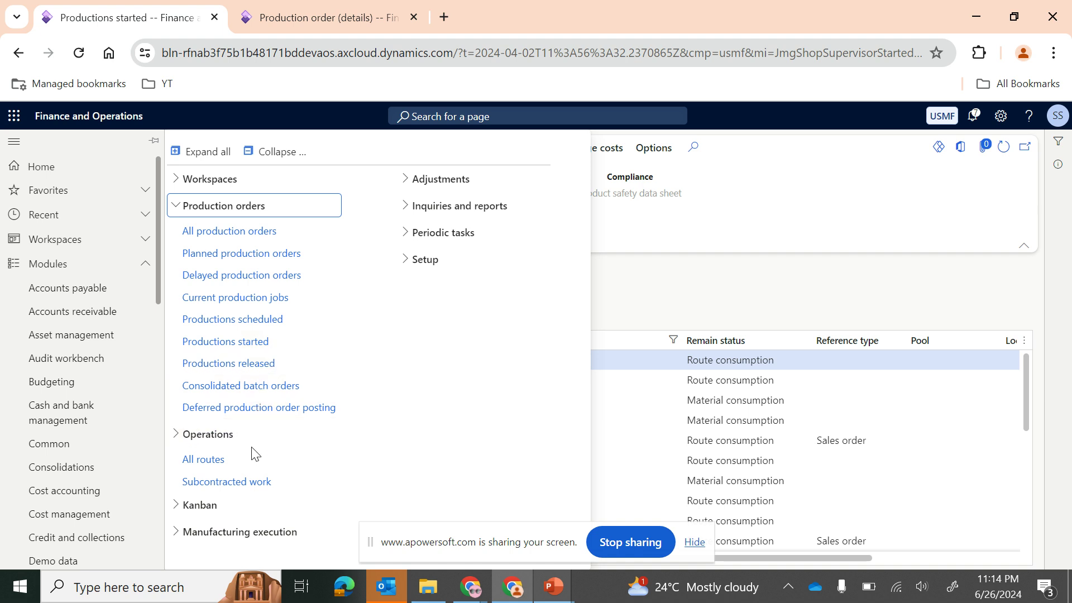
Open Deferred production order posting filtered to Report as finished messages in Queued state.
{"action": "left_click", "coordinate": [287, 411]}
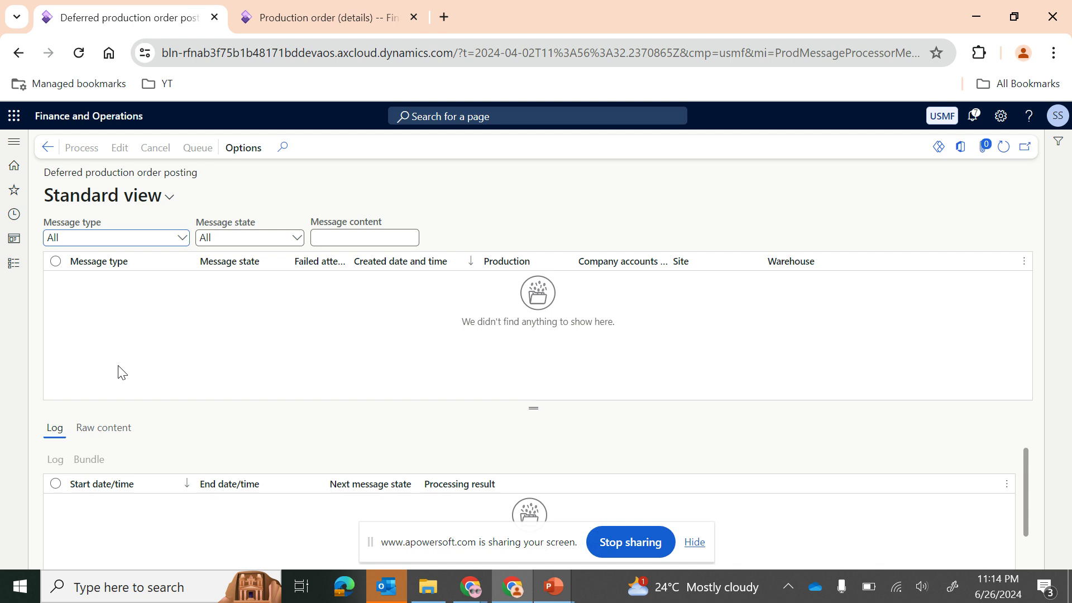
{"action": "left_click", "coordinate": [182, 238]}
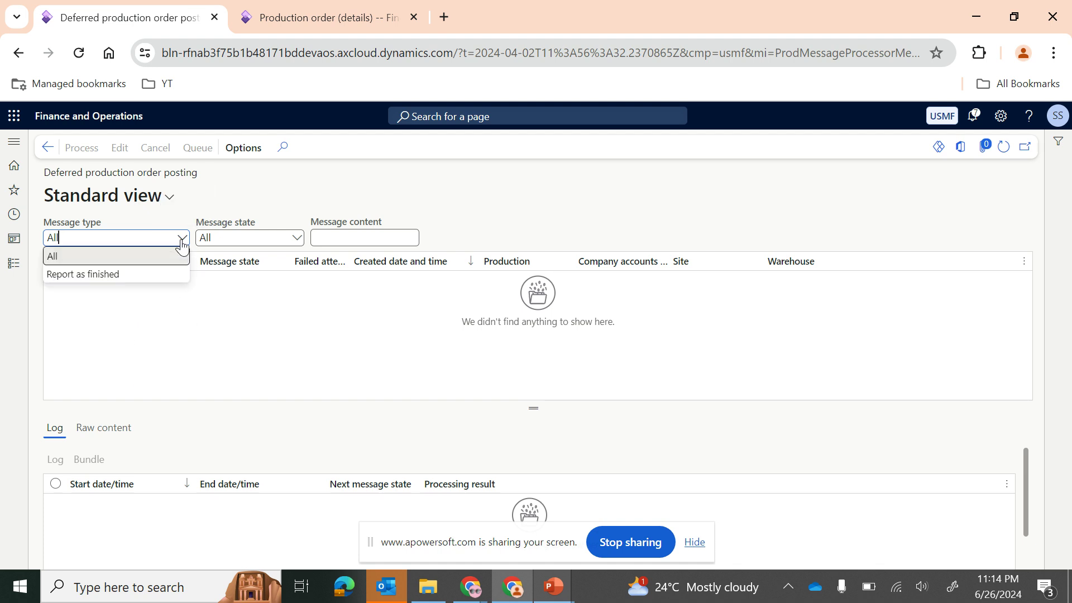
{"action": "left_click", "coordinate": [134, 279]}
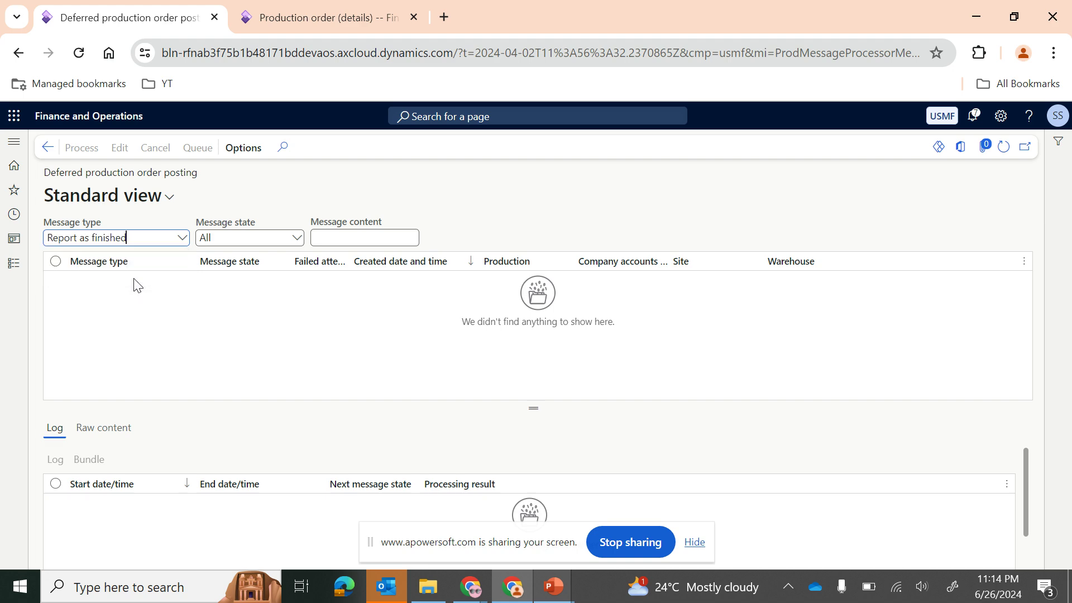
{"action": "left_click", "coordinate": [298, 239]}
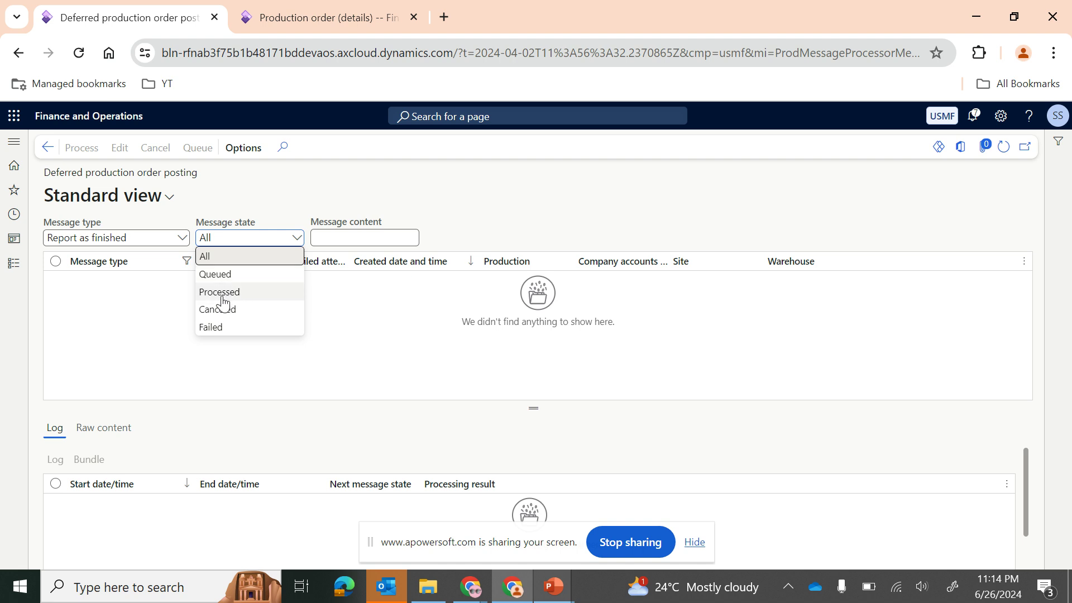
{"action": "left_click", "coordinate": [222, 276]}
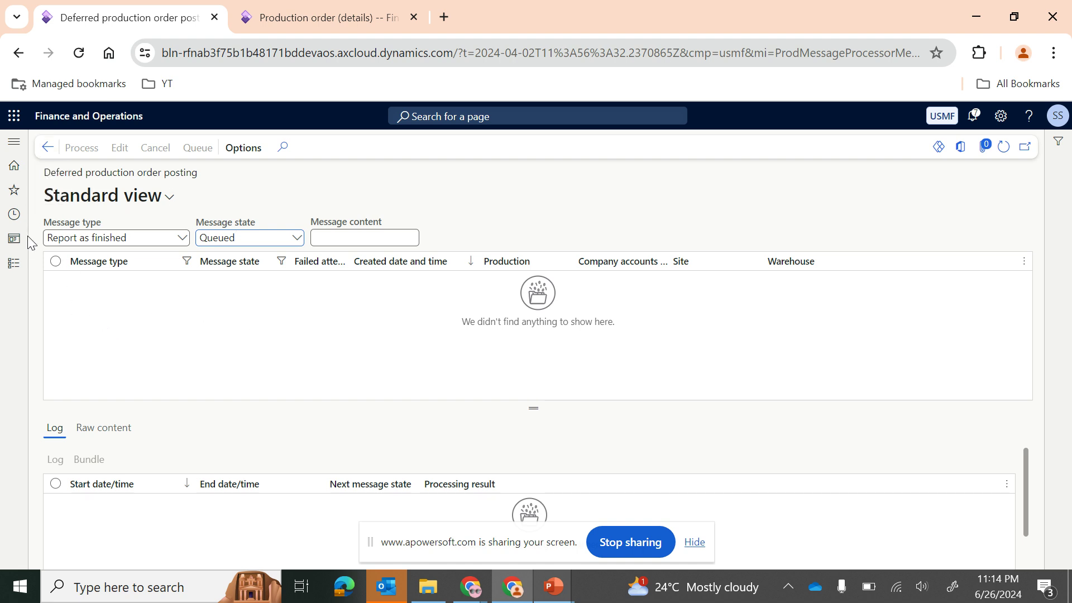
Collapse the Production orders menu group and glance at the Agenda slide before returning to the browser.
{"action": "left_click", "coordinate": [14, 268]}
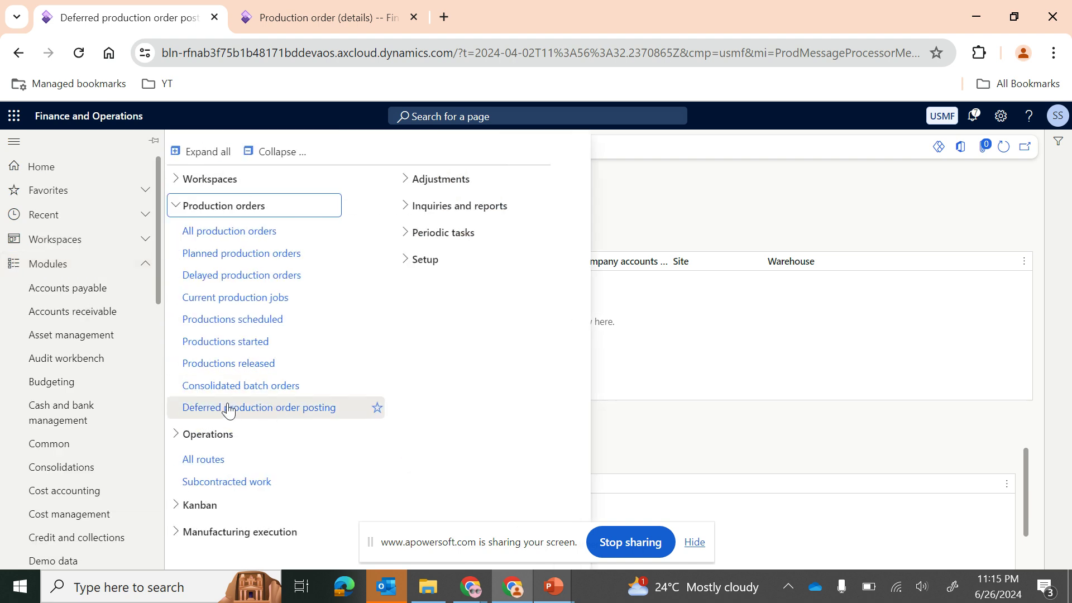
{"action": "left_click", "coordinate": [195, 212]}
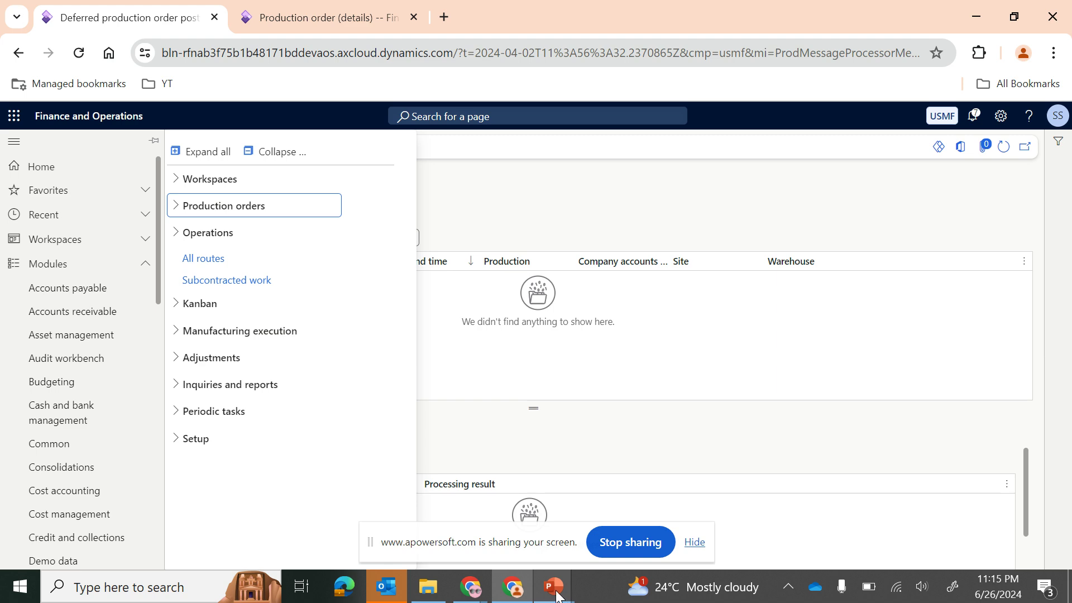
{"action": "mouse_move", "coordinate": [555, 589]}
{"action": "left_click", "coordinate": [647, 521]}
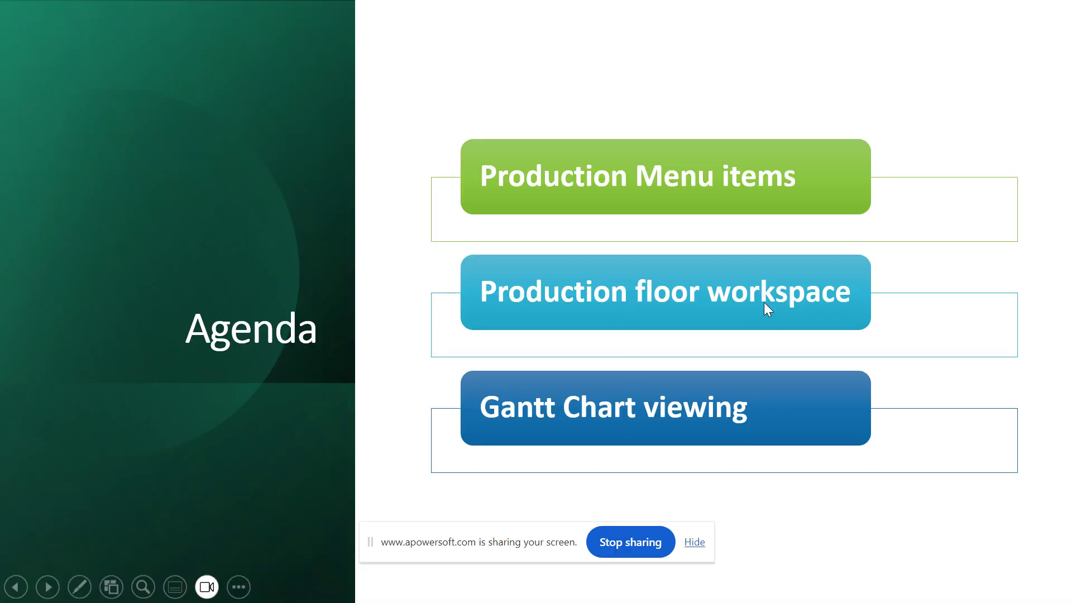
{"action": "key", "text": "alt+Tab"}
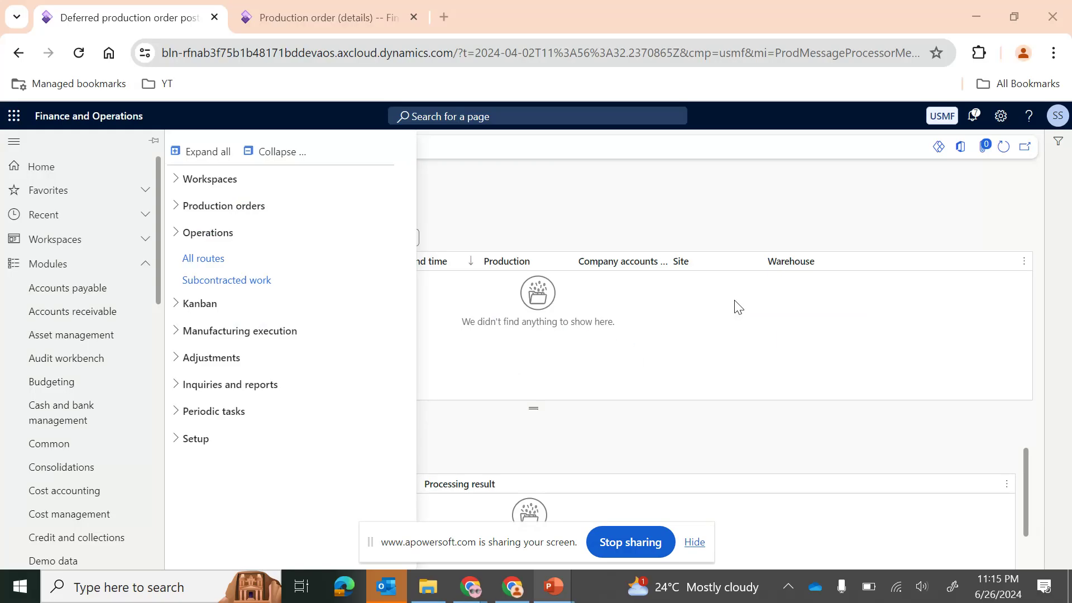
Expand Workspaces and open the Production floor management workspace.
{"action": "left_click", "coordinate": [215, 184]}
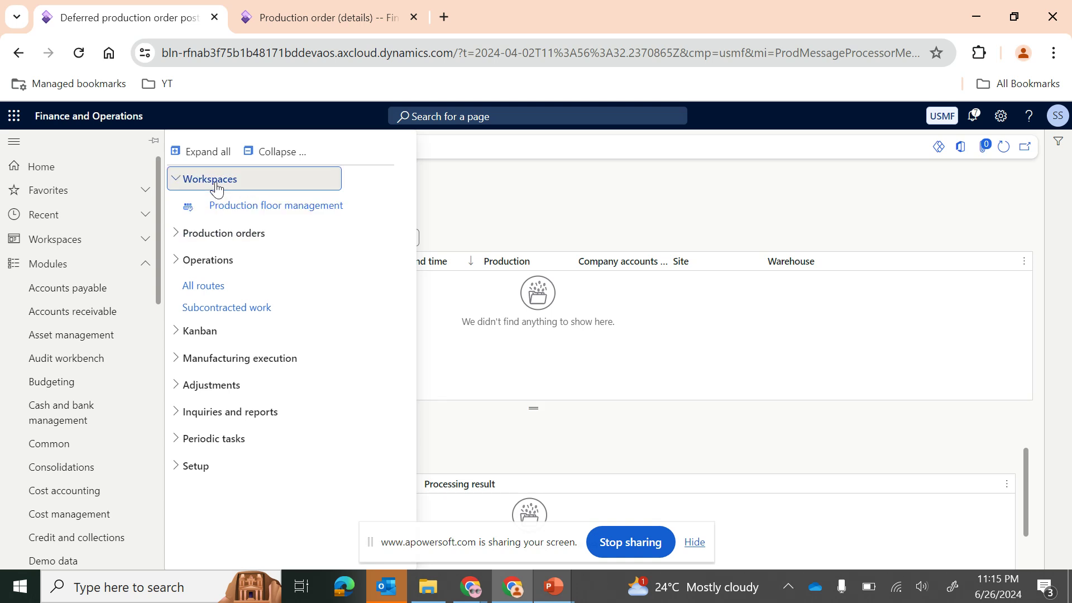
{"action": "left_click", "coordinate": [252, 207]}
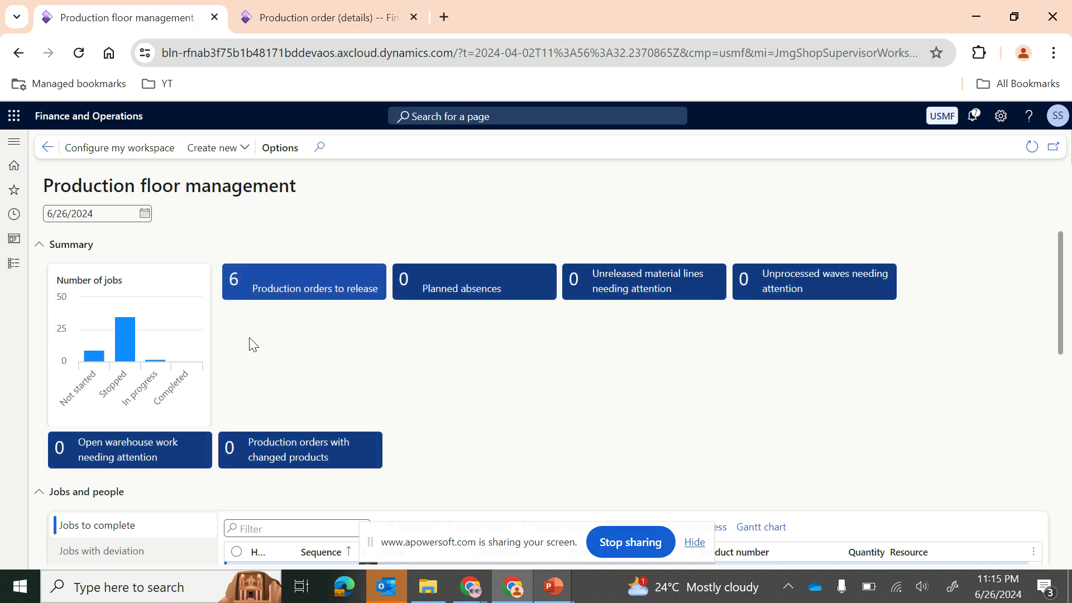
{"action": "scroll", "coordinate": [290, 369], "scroll_direction": "down", "scroll_amount": 3}
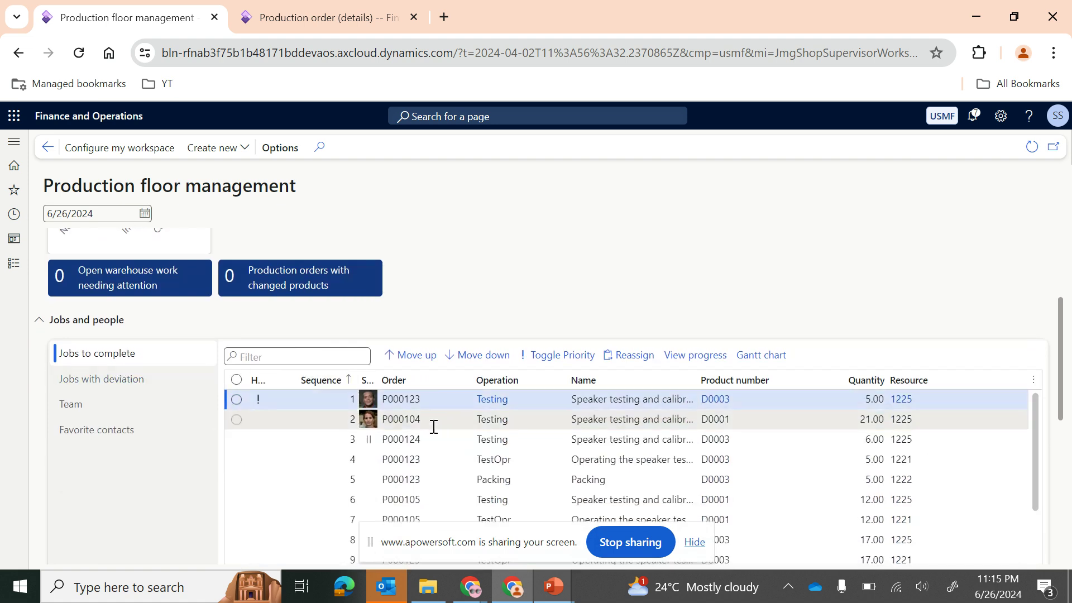
Widen the Status column of the jobs grid, select the first job and browse the grid.
{"action": "left_click_drag", "start_coordinate": [376, 382], "coordinate": [438, 383]}
{"action": "left_click", "coordinate": [389, 402]}
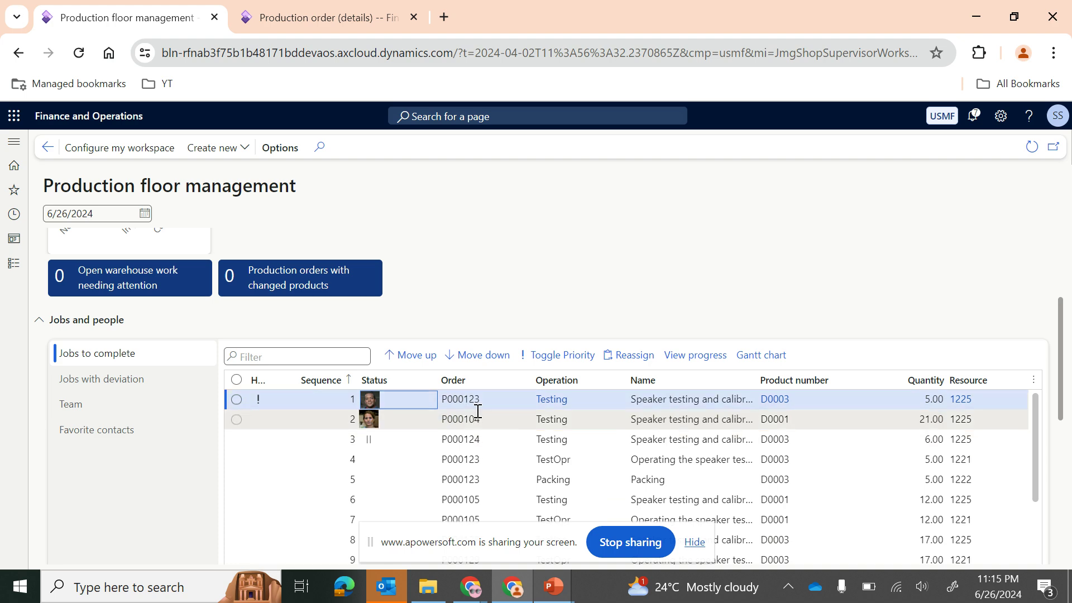
{"action": "scroll", "coordinate": [476, 459], "scroll_direction": "down", "scroll_amount": 3}
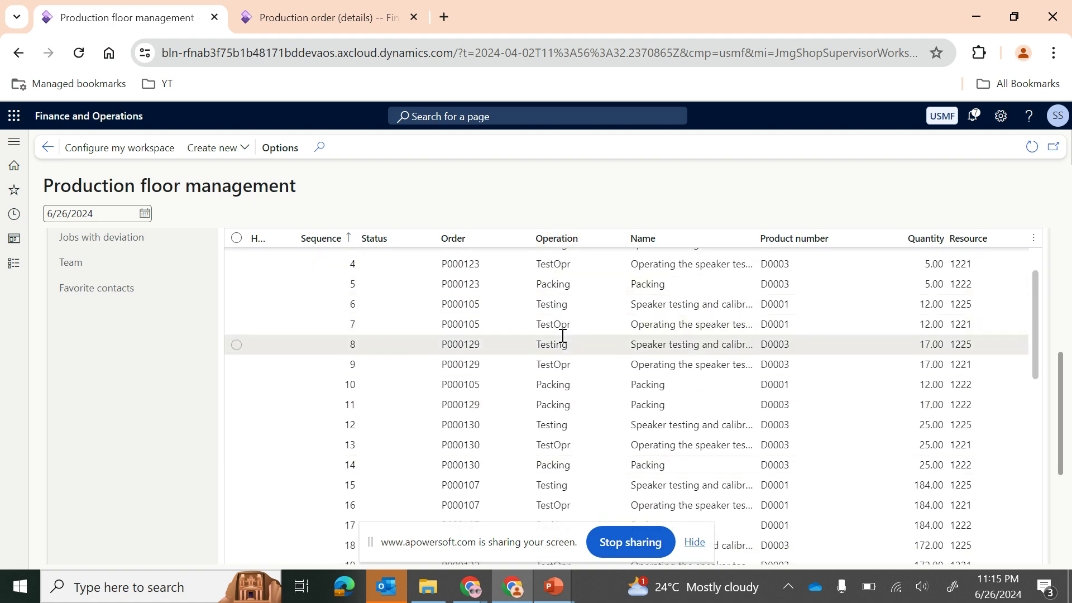
{"action": "scroll", "coordinate": [567, 385], "scroll_direction": "up", "scroll_amount": 1}
{"action": "scroll", "coordinate": [665, 359], "scroll_direction": "right", "scroll_amount": 1}
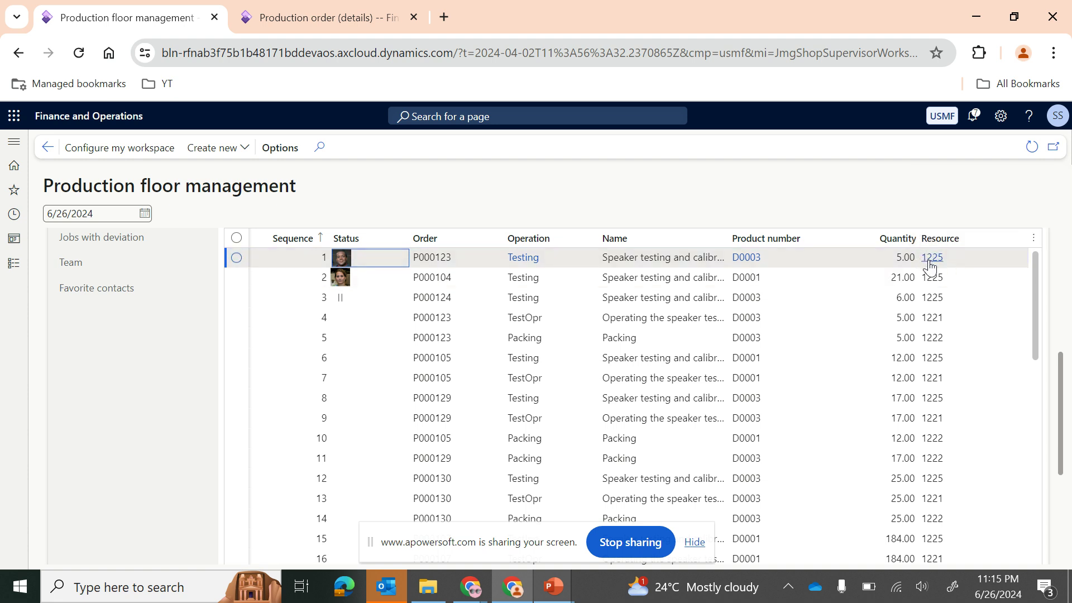
{"action": "mouse_move", "coordinate": [935, 269]}
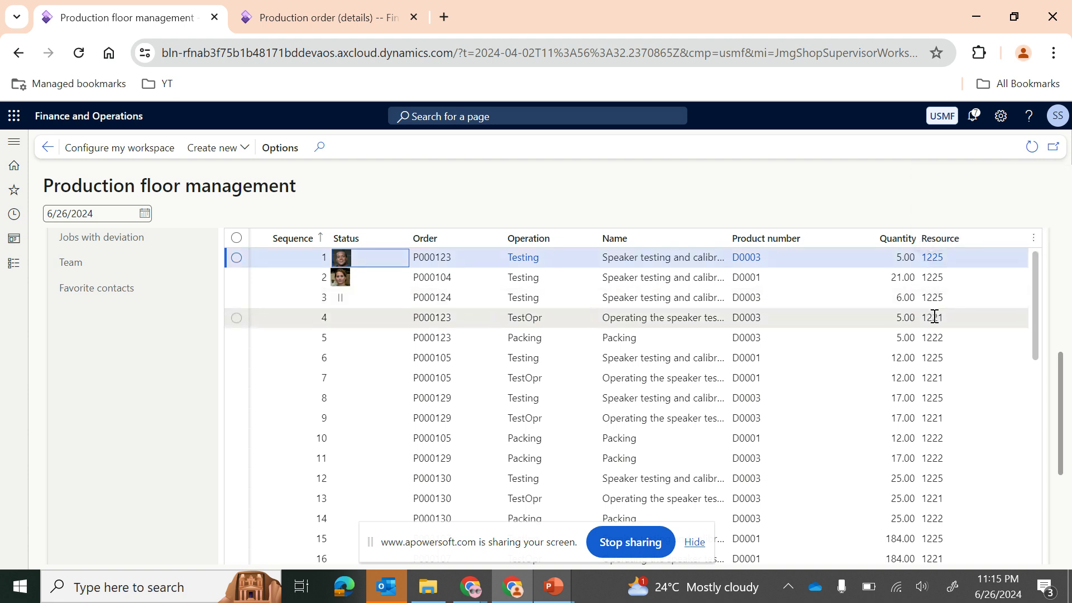
{"action": "scroll", "coordinate": [816, 448], "scroll_direction": "down", "scroll_amount": 1}
{"action": "scroll", "coordinate": [816, 449], "scroll_direction": "up", "scroll_amount": 1}
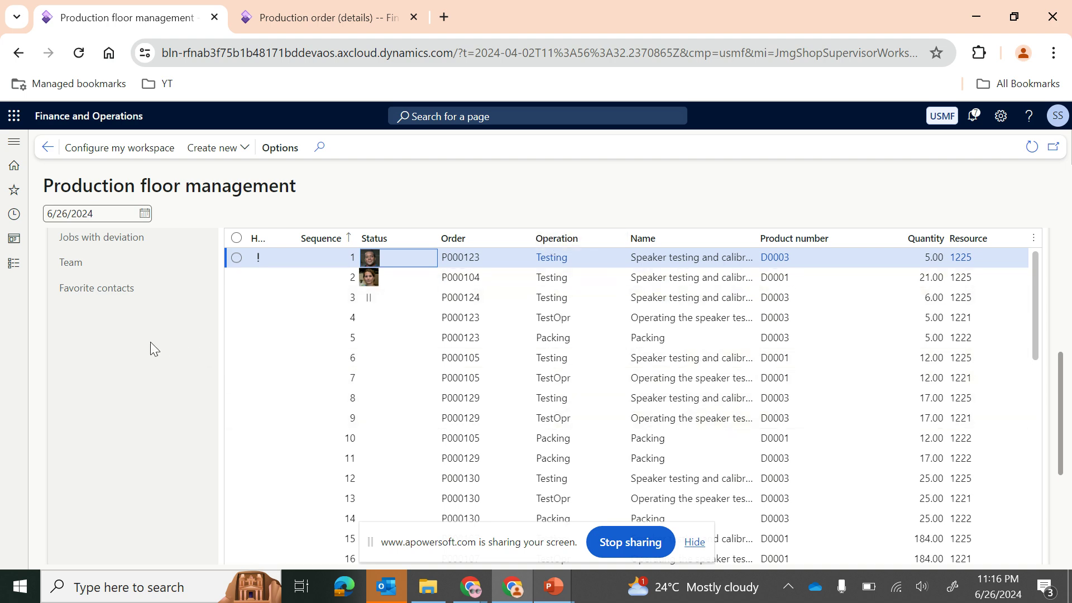
{"action": "scroll", "coordinate": [150, 342], "scroll_direction": "up", "scroll_amount": 5}
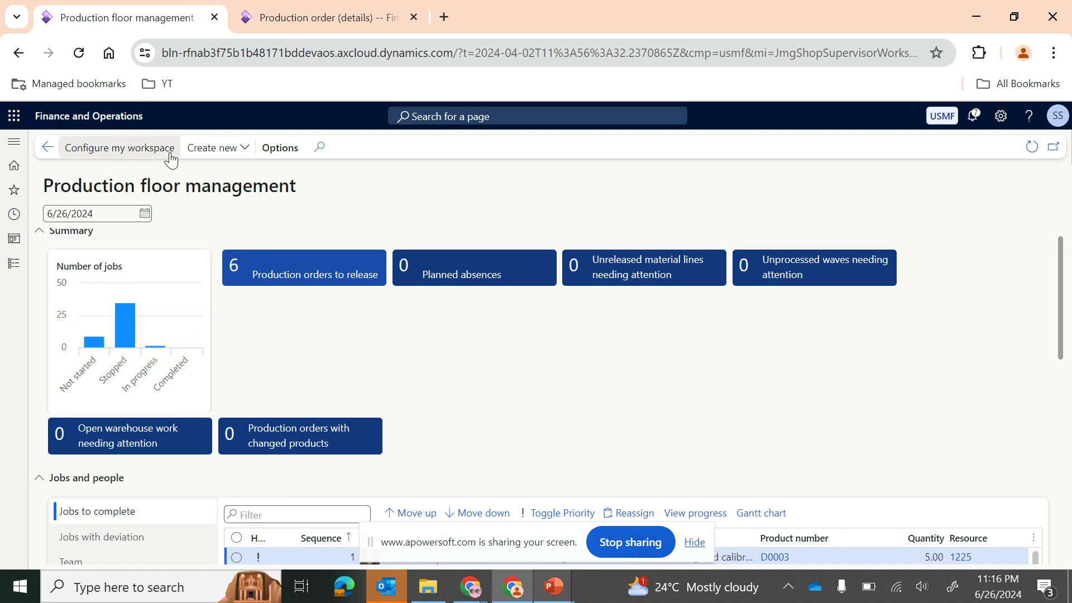
Cancel out of Configure my workspace and duplicate the floor management browser tab.
{"action": "left_click", "coordinate": [152, 152]}
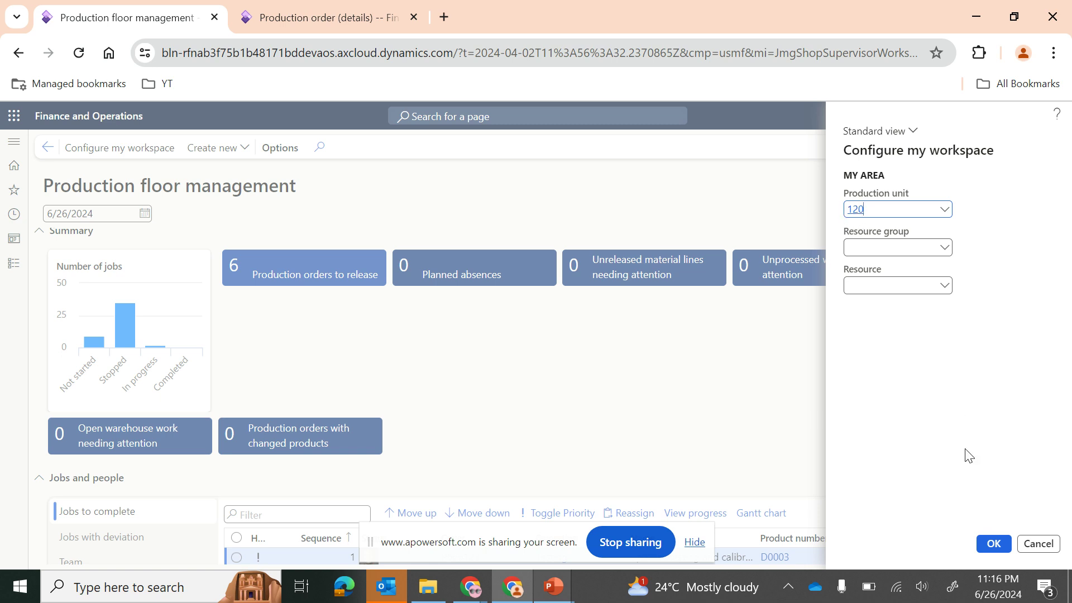
{"action": "left_click", "coordinate": [1030, 543]}
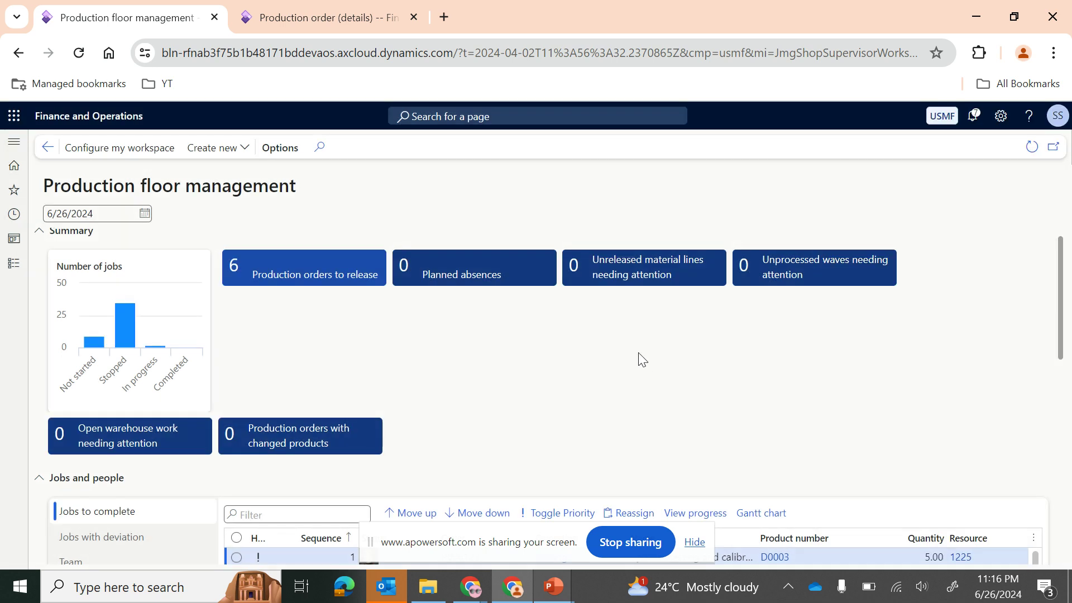
{"action": "right_click", "coordinate": [119, 20]}
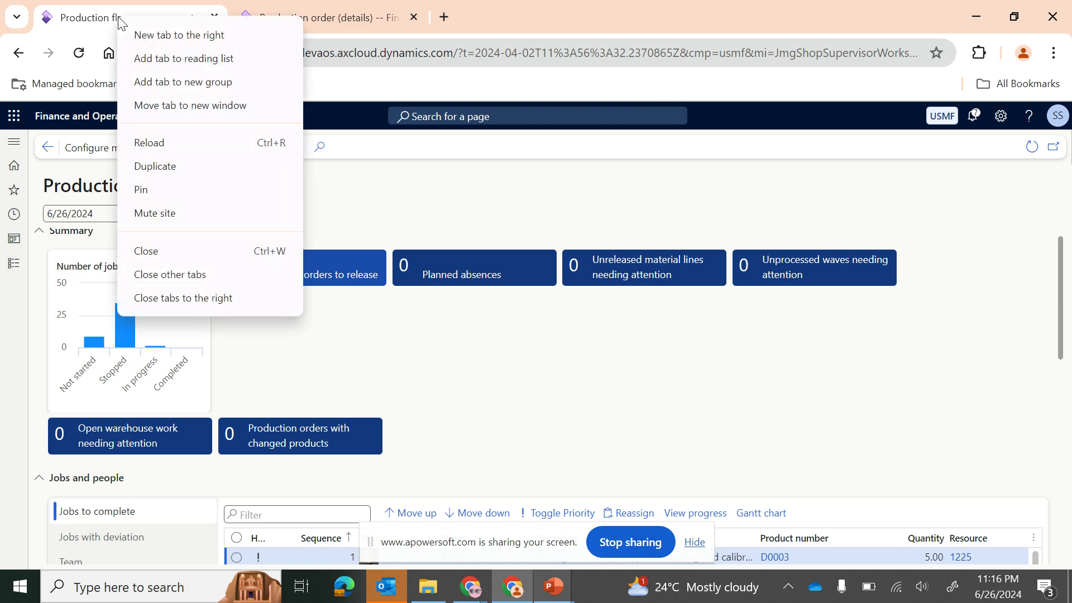
{"action": "left_click", "coordinate": [157, 167]}
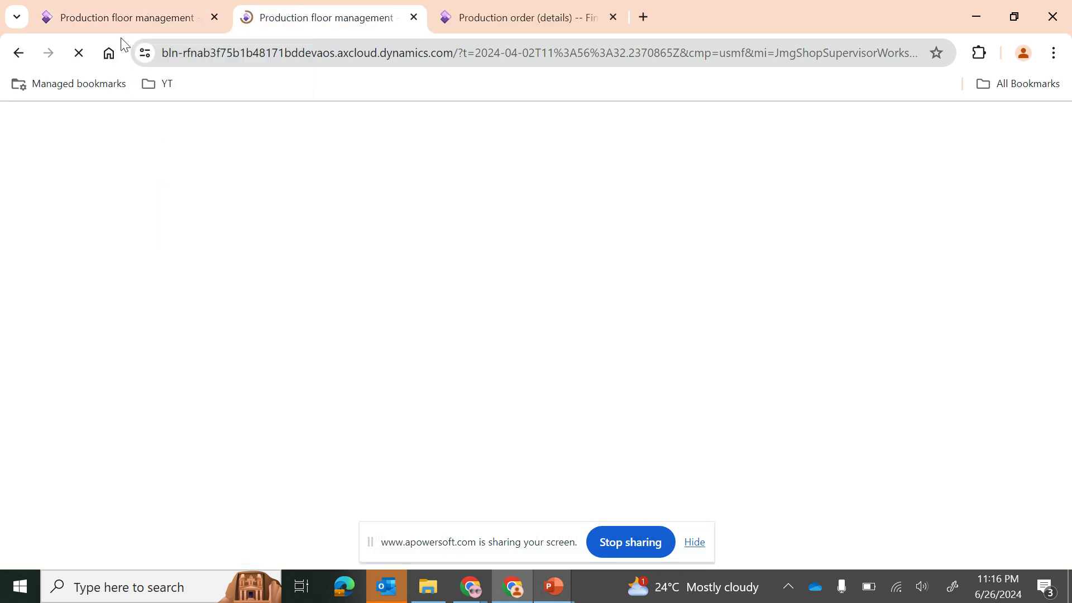
{"action": "left_click", "coordinate": [110, 11]}
{"action": "left_click", "coordinate": [271, 16]}
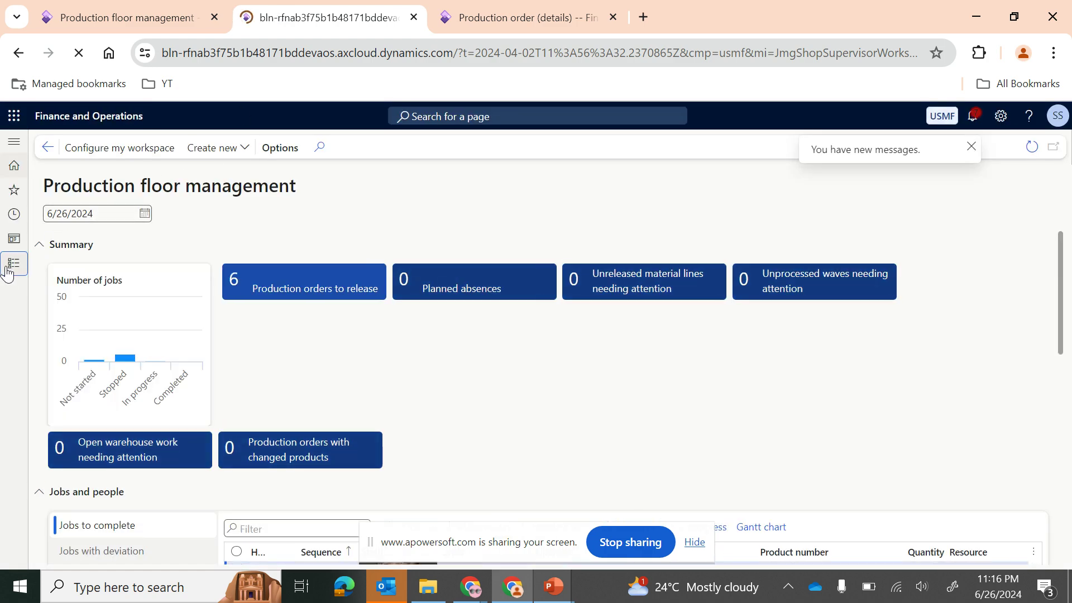
In the copy, go to Production control > Setup > Resources > Resource groups.
{"action": "left_click", "coordinate": [13, 265]}
{"action": "scroll", "coordinate": [68, 427], "scroll_direction": "down", "scroll_amount": 12}
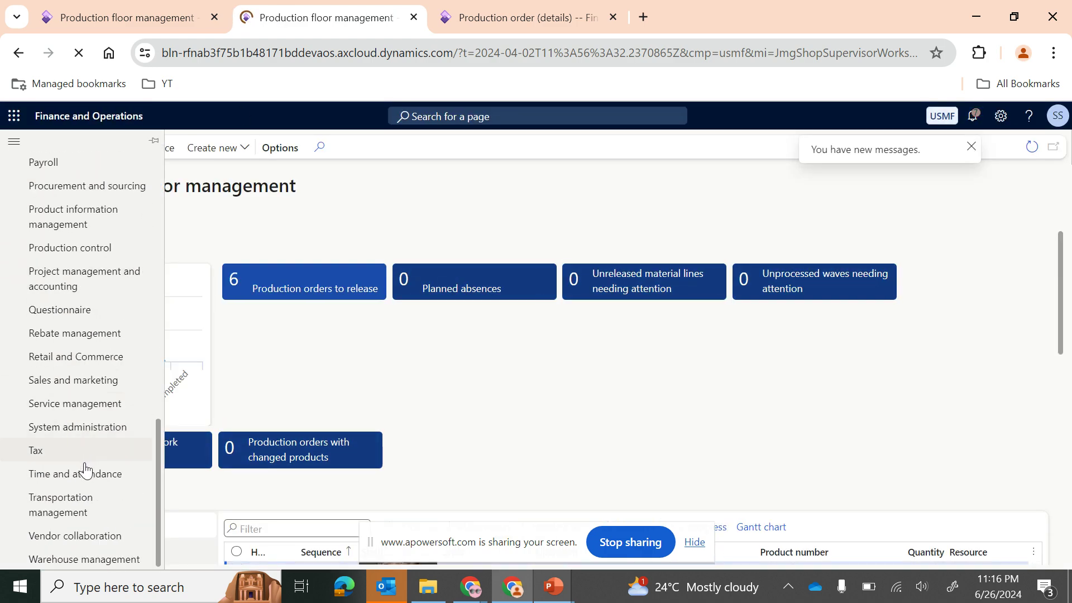
{"action": "scroll", "coordinate": [92, 298], "scroll_direction": "up", "scroll_amount": 3}
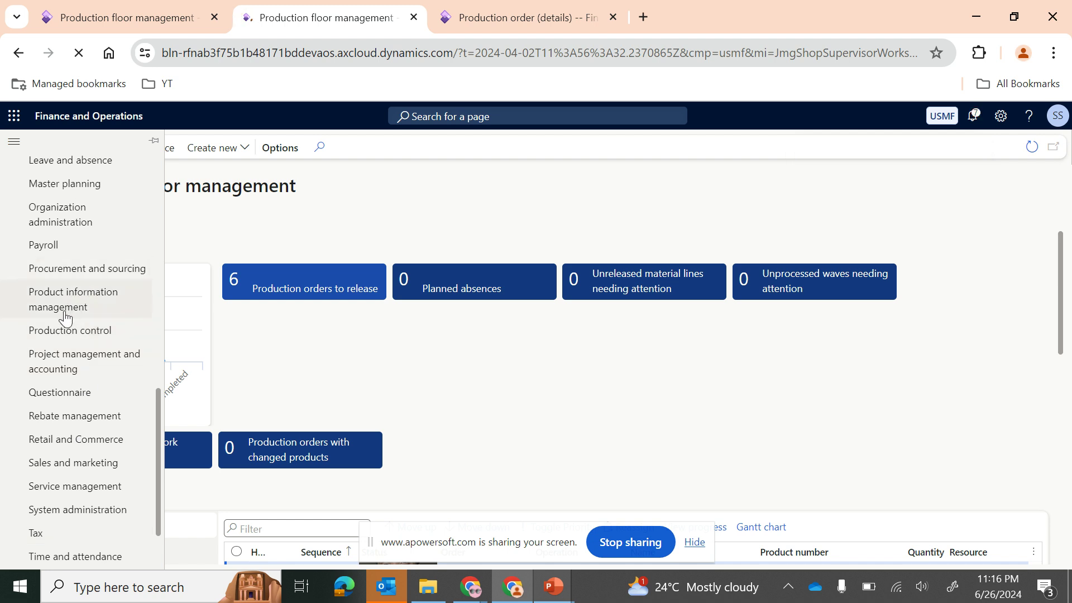
{"action": "left_click", "coordinate": [71, 330]}
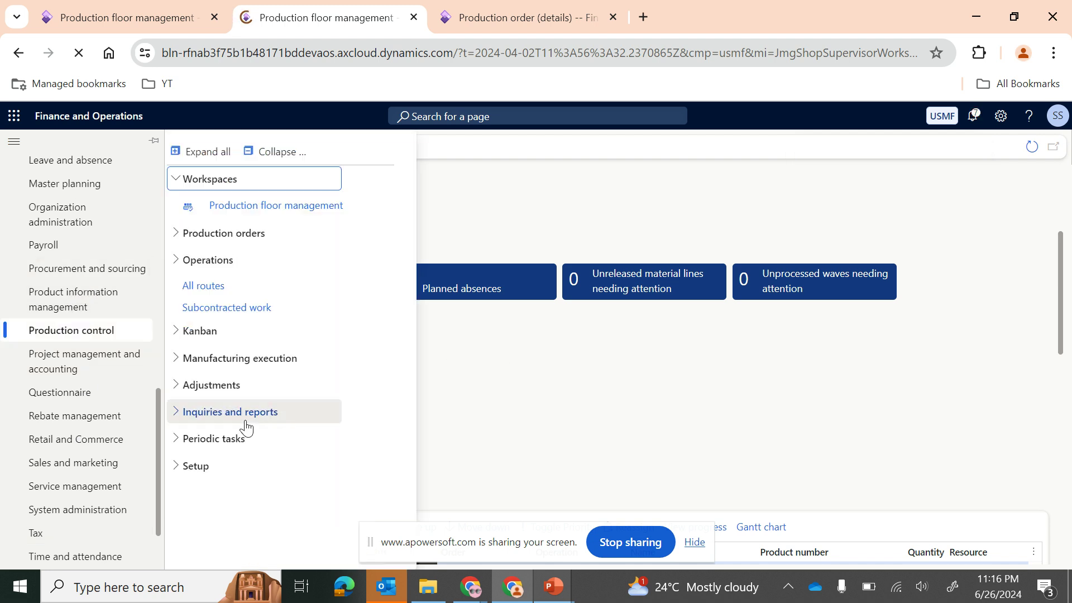
{"action": "left_click", "coordinate": [198, 476]}
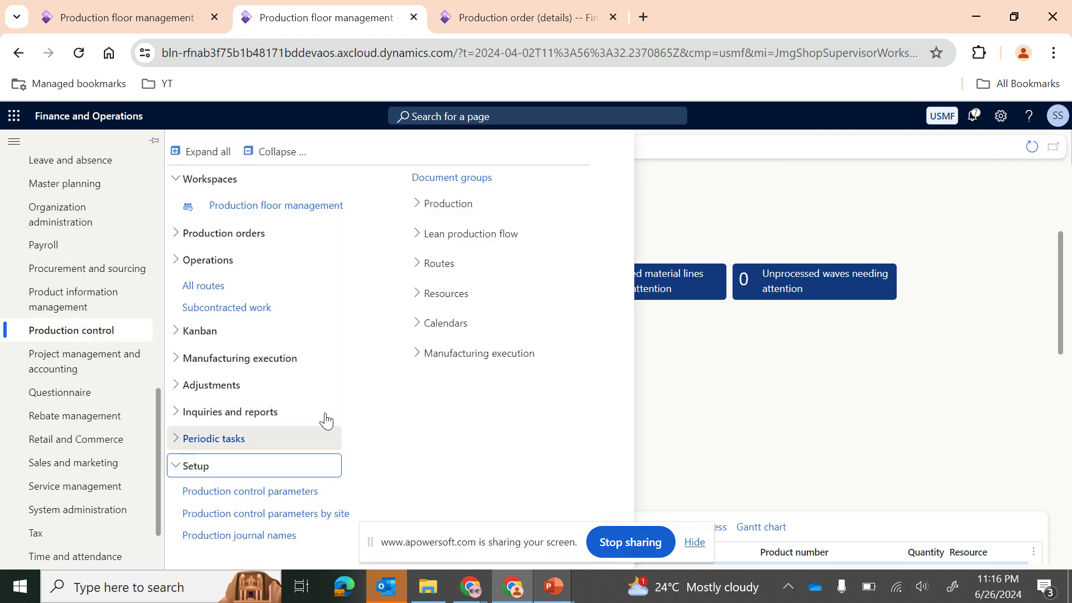
{"action": "left_click", "coordinate": [434, 293]}
{"action": "left_click", "coordinate": [454, 341]}
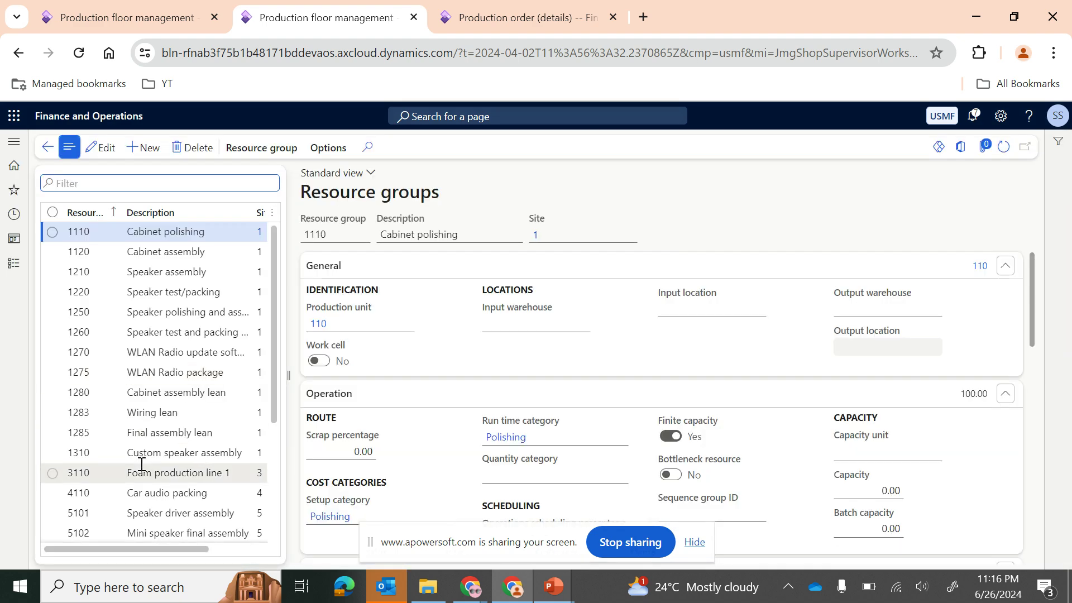
Open resource group 9901 - Shirt for editing and view its 410 Fabric unit, then return to Production floor management.
{"action": "scroll", "coordinate": [141, 467], "scroll_direction": "down", "scroll_amount": 5}
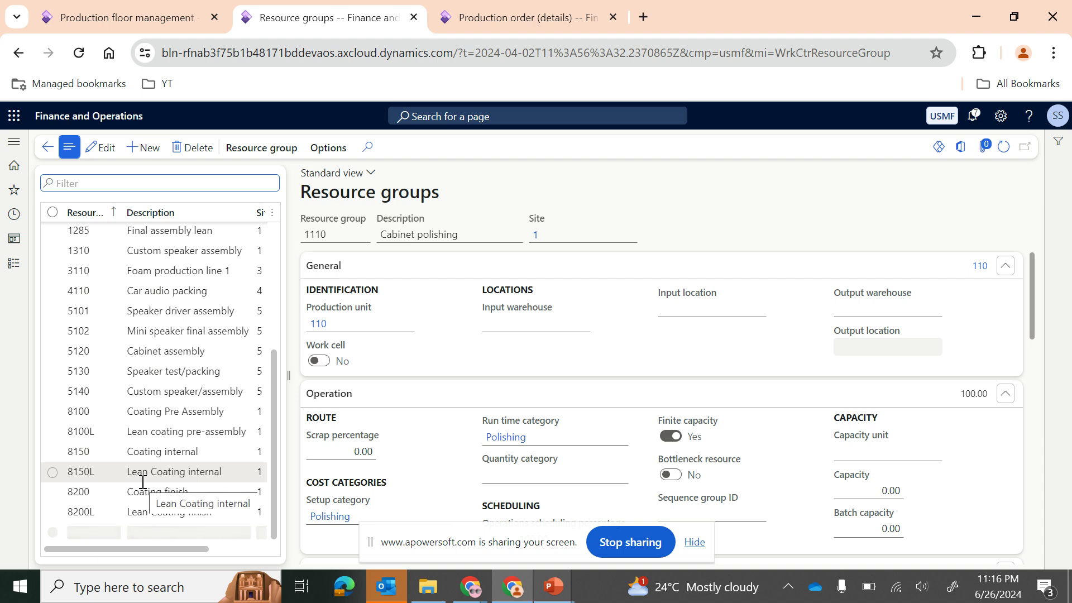
{"action": "scroll", "coordinate": [141, 502], "scroll_direction": "down", "scroll_amount": 3}
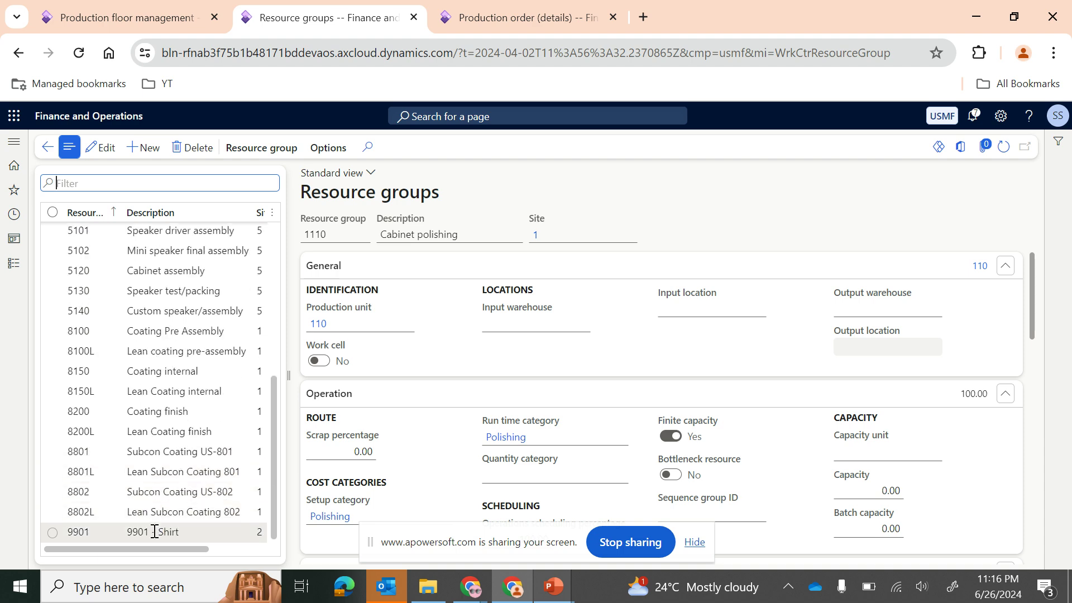
{"action": "left_click", "coordinate": [154, 531]}
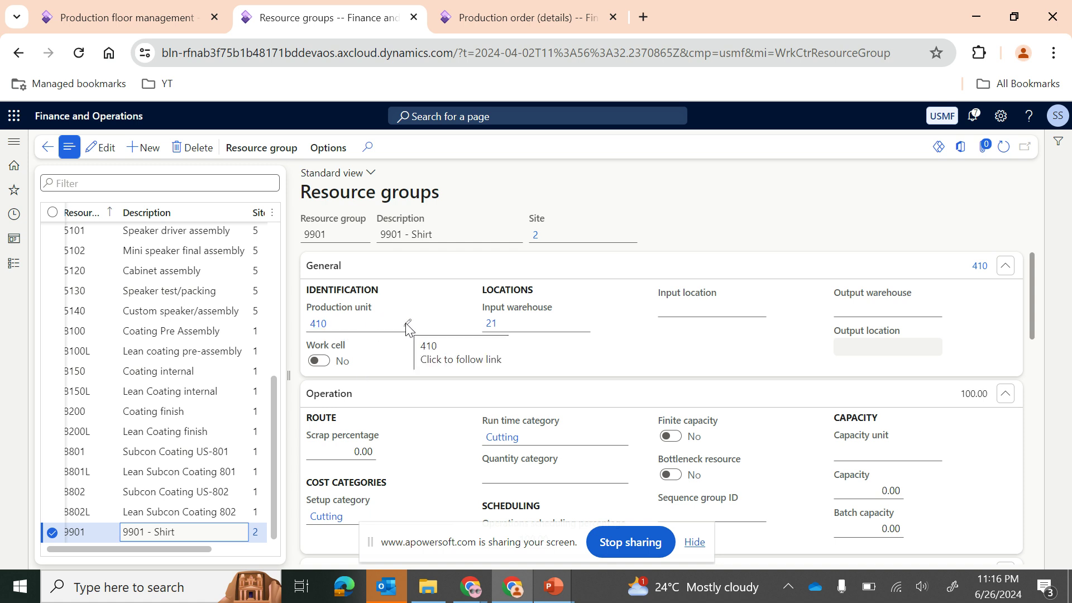
{"action": "key", "text": "F2"}
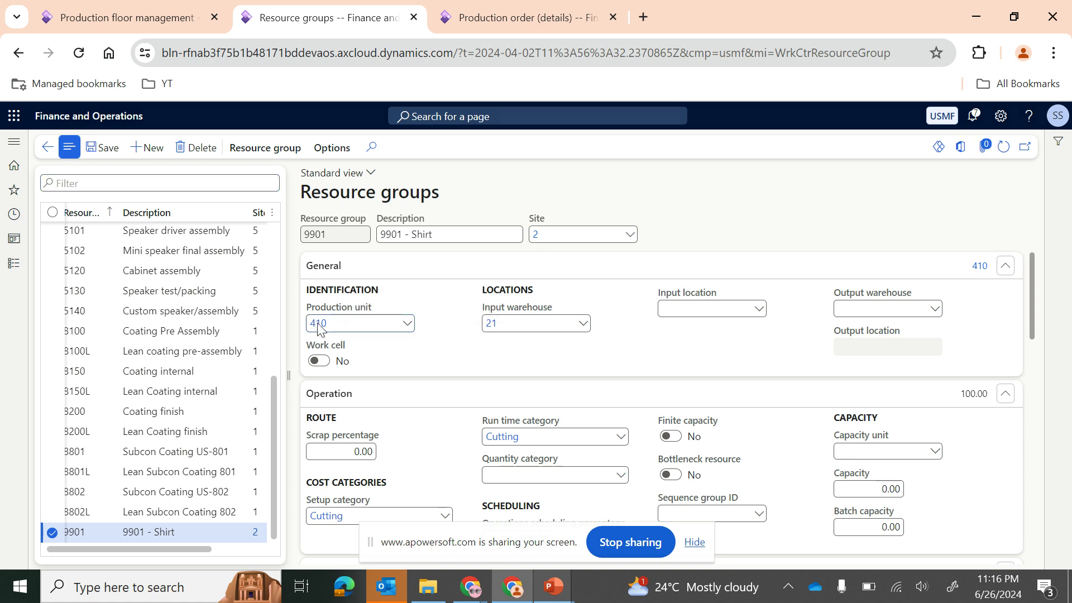
{"action": "left_click", "coordinate": [318, 324]}
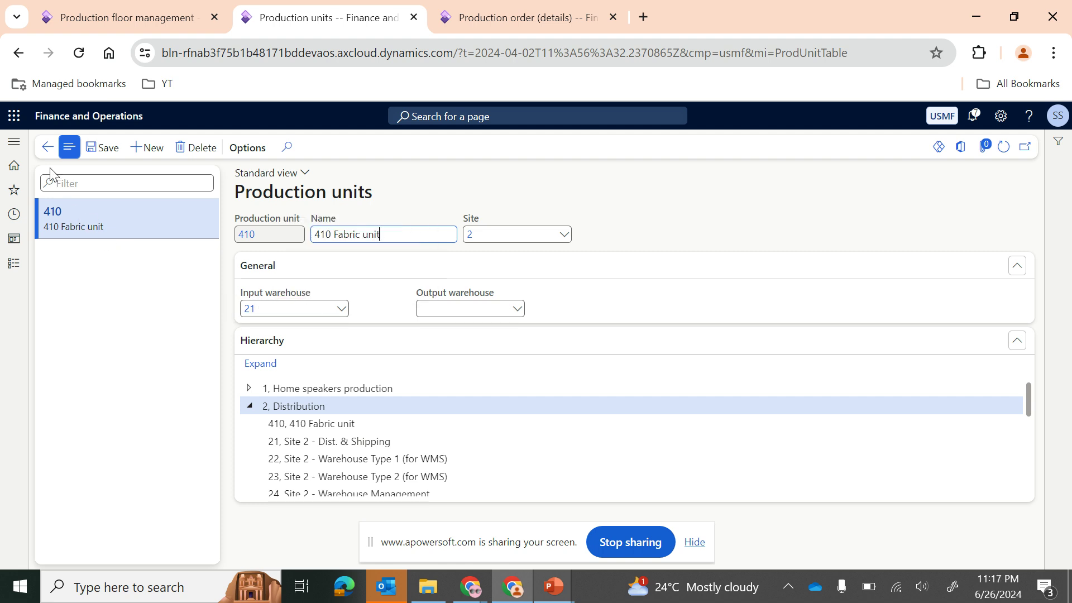
{"action": "left_click", "coordinate": [109, 11]}
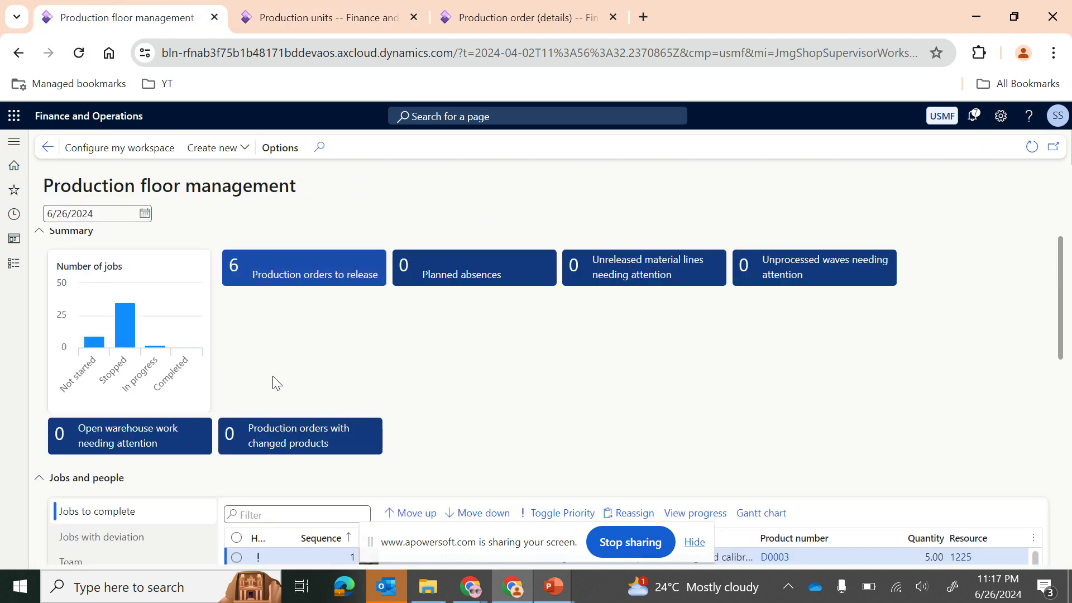
Configure the workspace to use production unit 410 Fabric unit instead of 120.
{"action": "scroll", "coordinate": [272, 376], "scroll_direction": "down", "scroll_amount": 3}
{"action": "scroll", "coordinate": [218, 425], "scroll_direction": "up", "scroll_amount": 3}
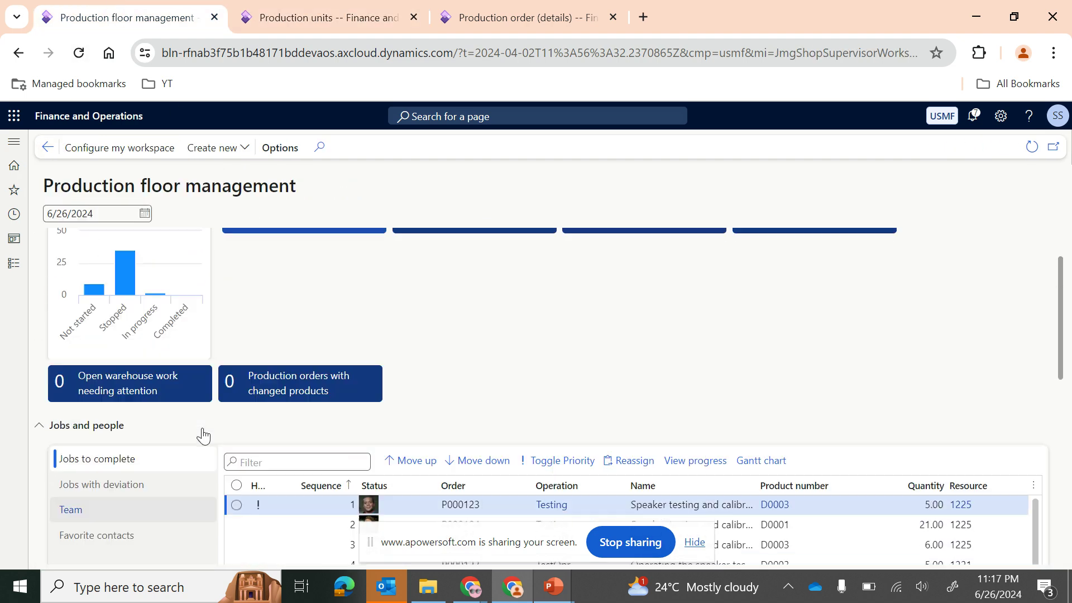
{"action": "left_click", "coordinate": [117, 148]}
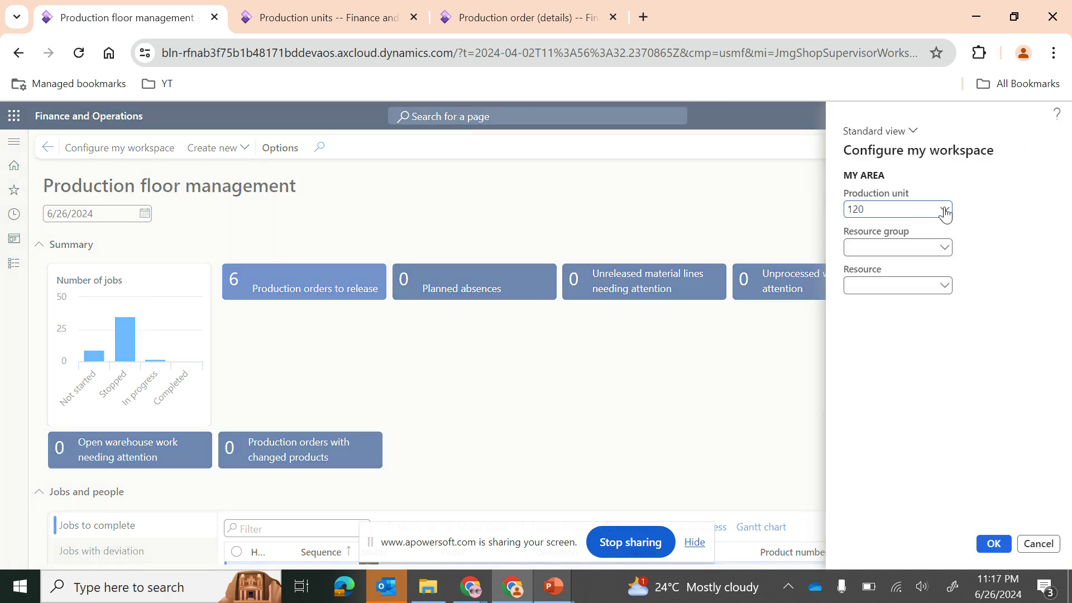
{"action": "left_click", "coordinate": [944, 210]}
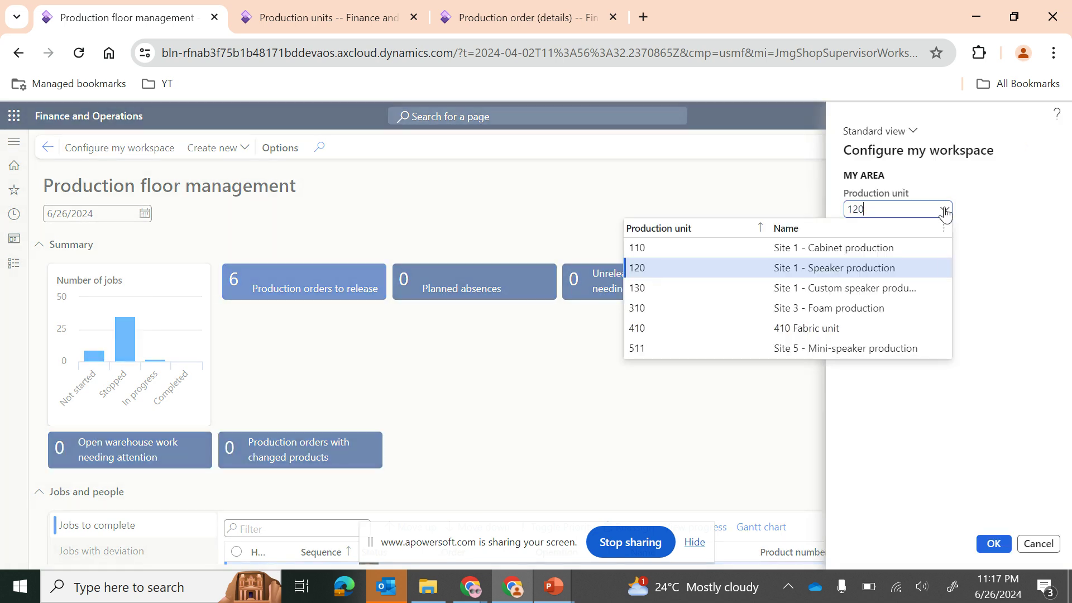
{"action": "left_click", "coordinate": [802, 335]}
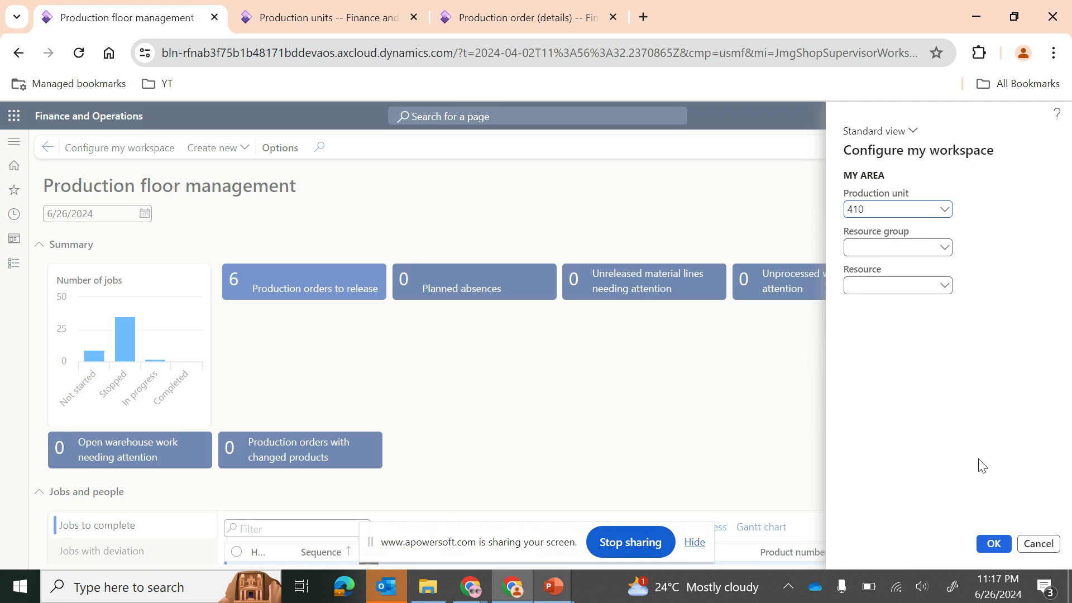
{"action": "left_click", "coordinate": [990, 543]}
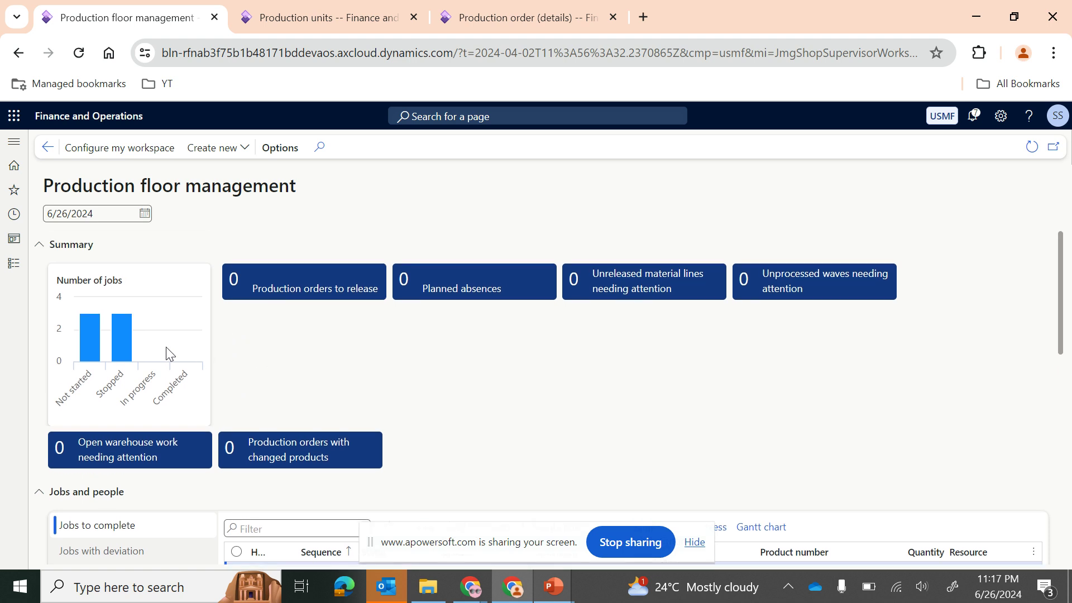
Check the Number of jobs chart, scroll to the six shirt jobs, and view P000223's progress.
{"action": "mouse_move", "coordinate": [90, 331]}
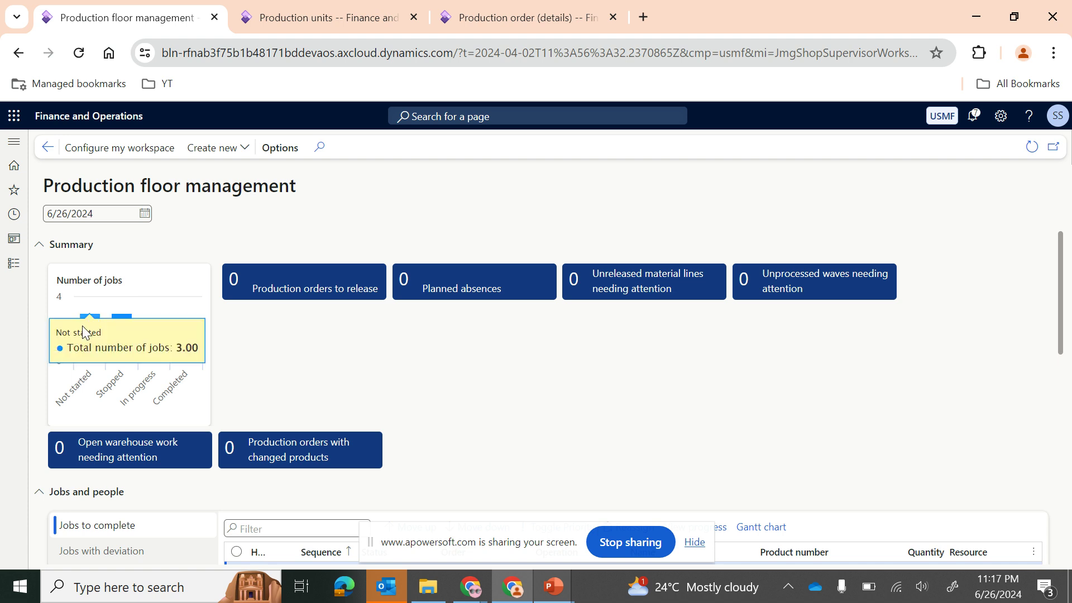
{"action": "mouse_move", "coordinate": [122, 326]}
{"action": "scroll", "coordinate": [292, 404], "scroll_direction": "down", "scroll_amount": 2}
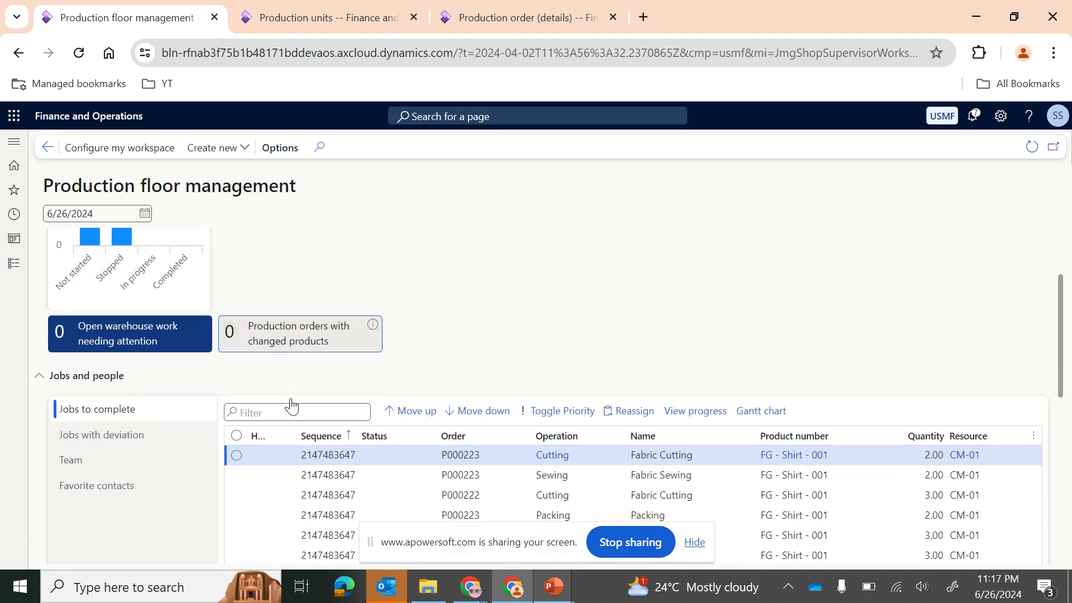
{"action": "scroll", "coordinate": [162, 509], "scroll_direction": "down", "scroll_amount": 1}
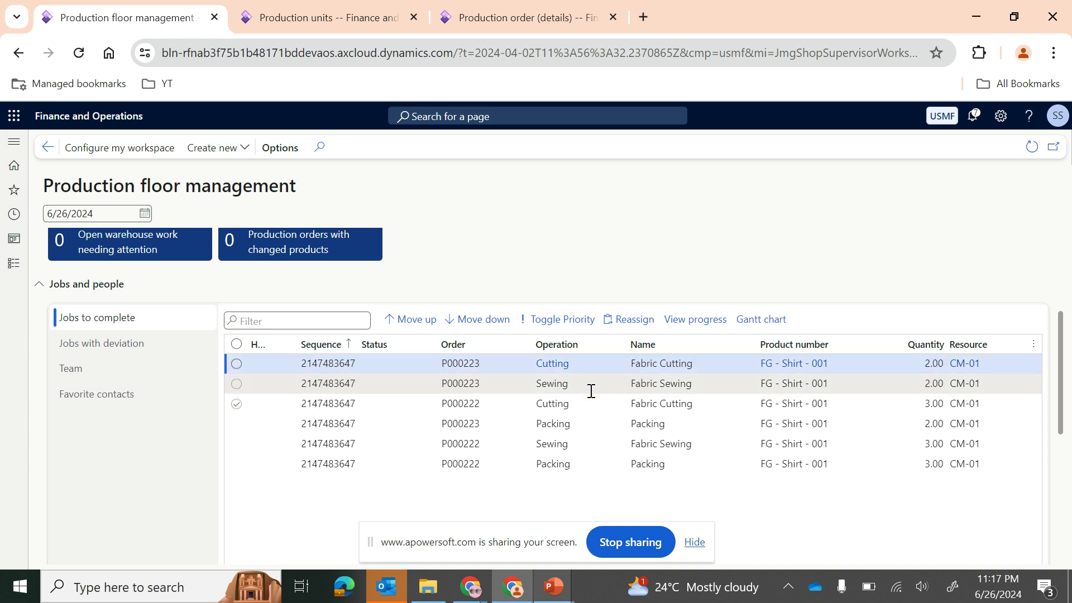
{"action": "left_click", "coordinate": [695, 320]}
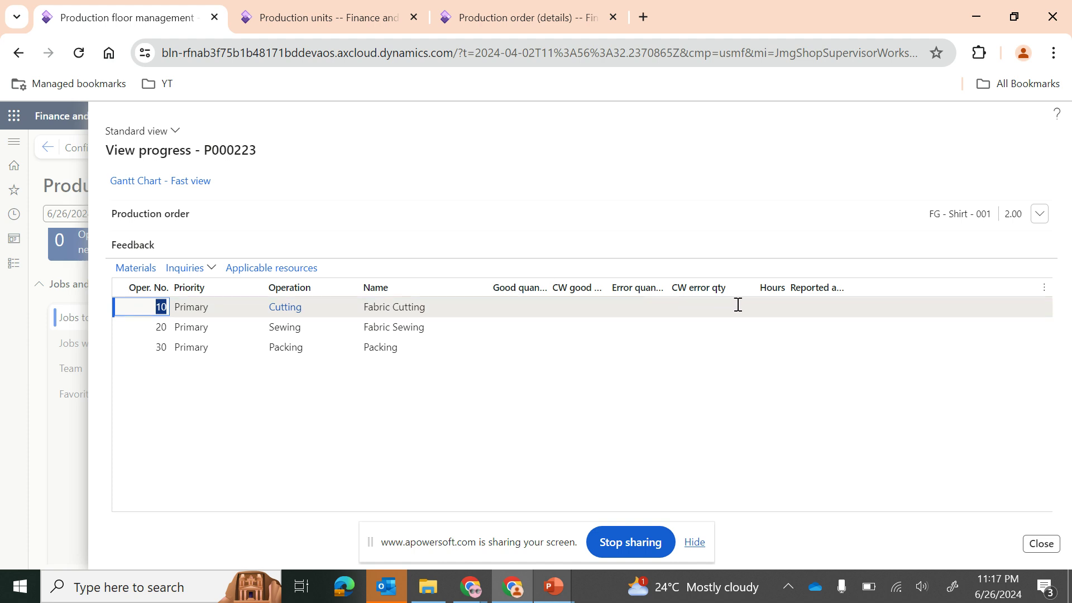
Close the P000223 progress view and show the empty Jobs with deviation list.
{"action": "left_click", "coordinate": [1040, 544]}
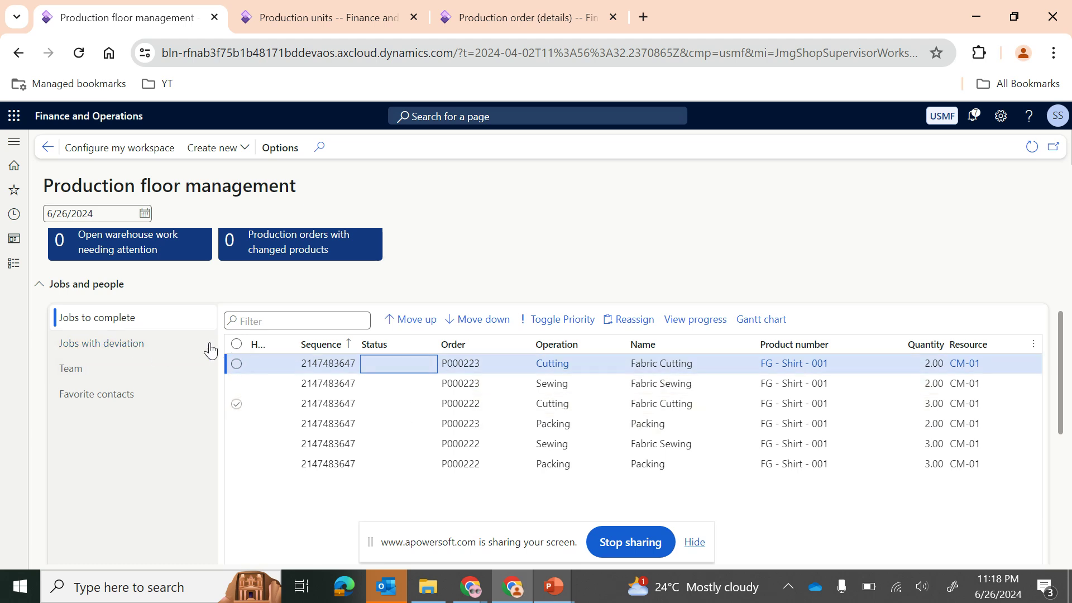
{"action": "left_click", "coordinate": [165, 341]}
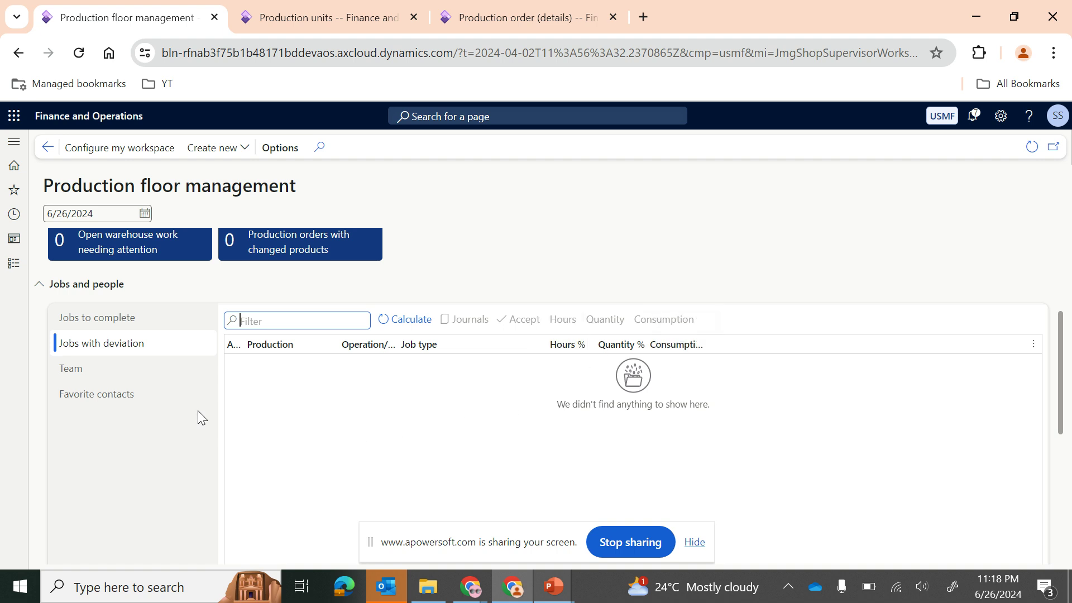
Cancel the deviation calculation, then view the Favorite contacts and Team lists.
{"action": "left_click", "coordinate": [389, 328]}
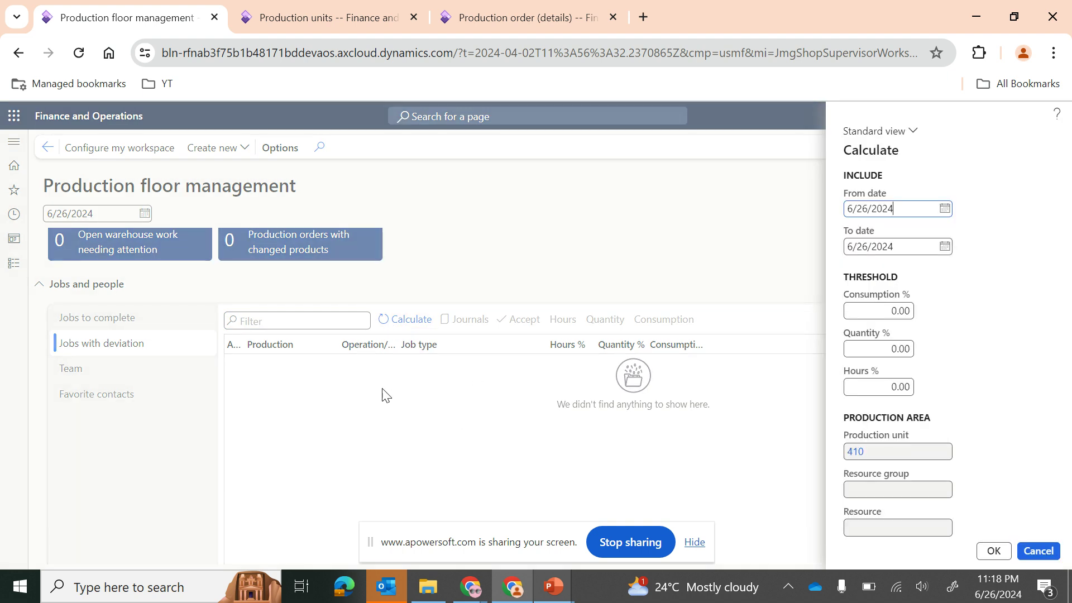
{"action": "left_click", "coordinate": [1038, 551]}
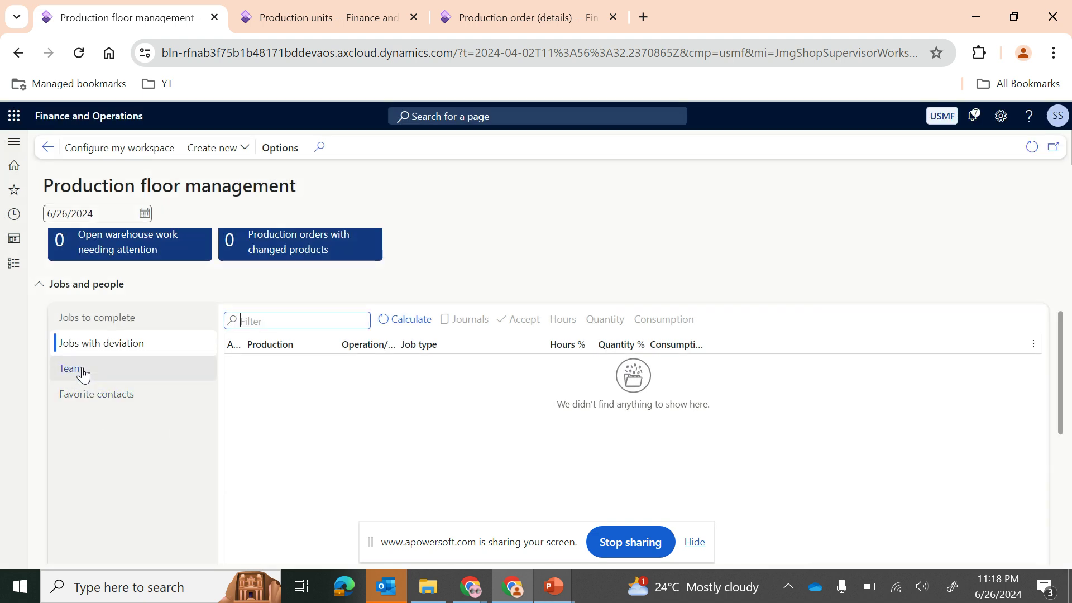
{"action": "left_click", "coordinate": [91, 396]}
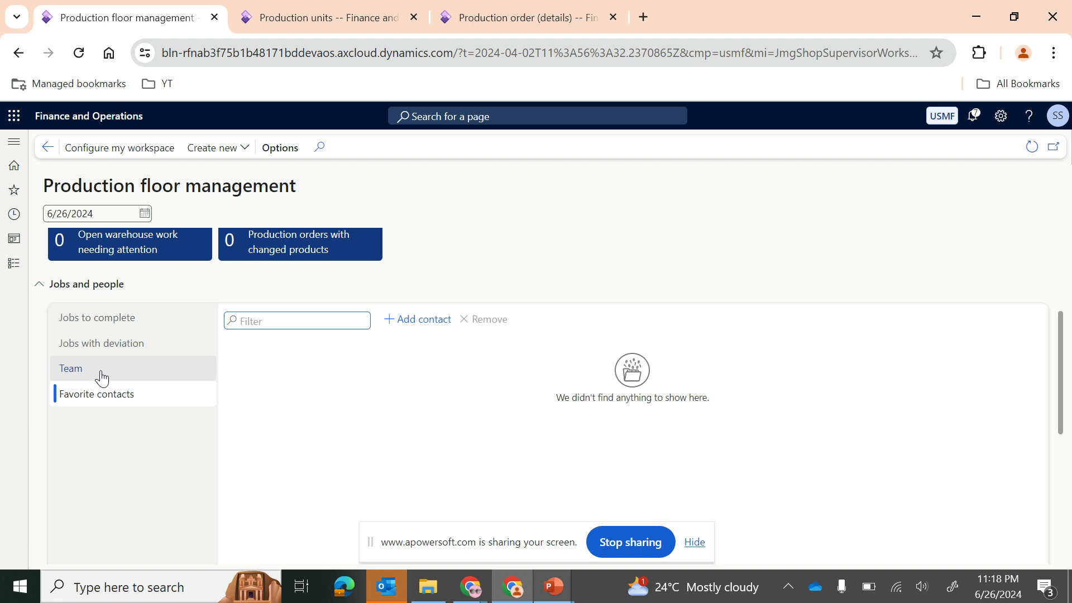
{"action": "left_click", "coordinate": [101, 378]}
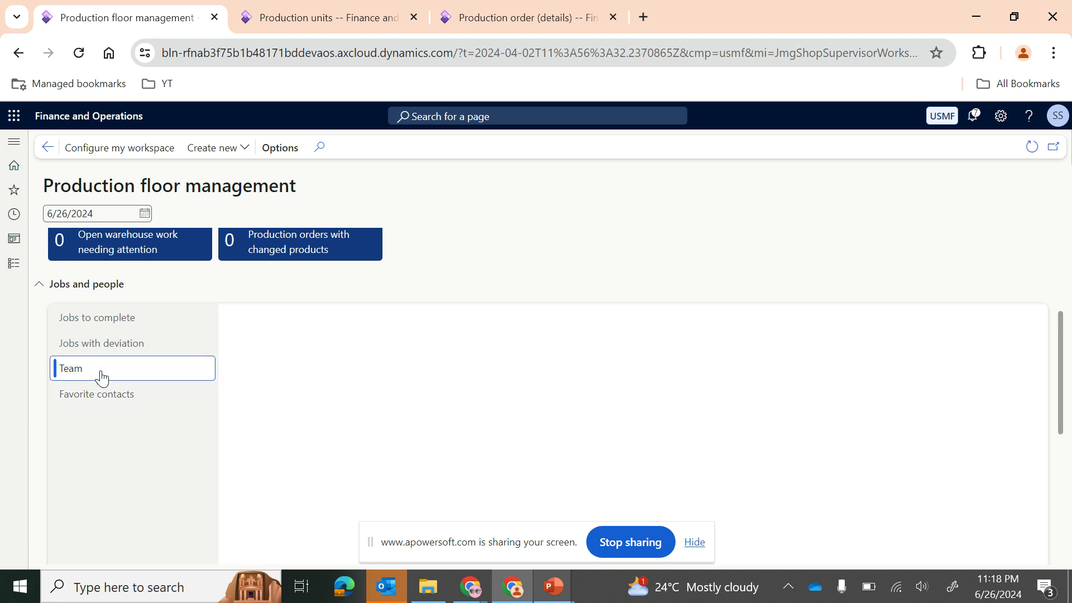
Switch back to Jobs to complete and scroll up to the Summary chart.
{"action": "left_click", "coordinate": [116, 319]}
{"action": "left_click", "coordinate": [115, 345]}
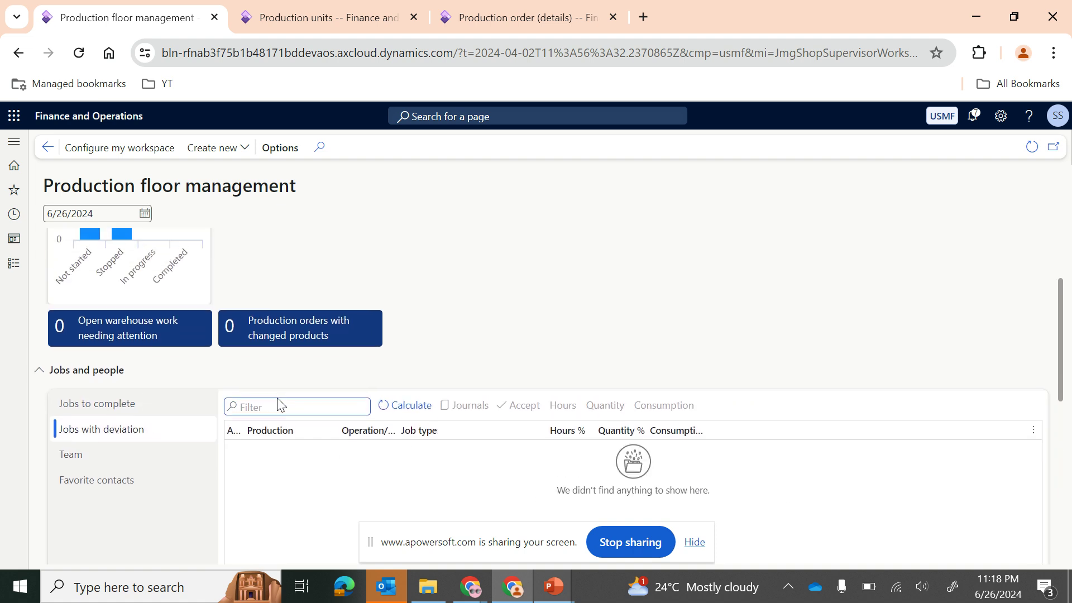
{"action": "left_click", "coordinate": [148, 411]}
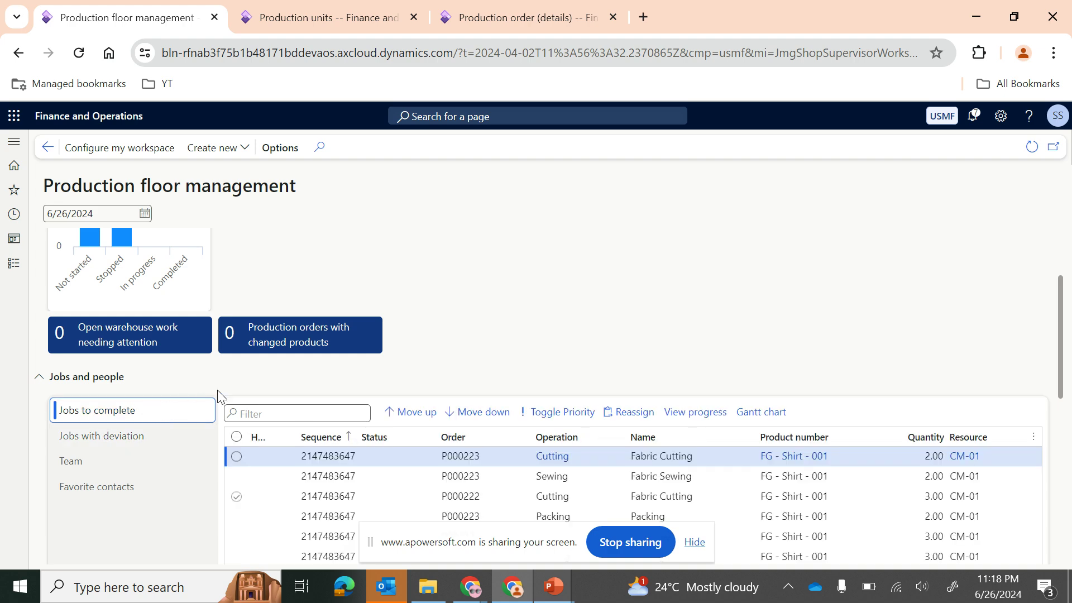
{"action": "scroll", "coordinate": [249, 383], "scroll_direction": "up", "scroll_amount": 2}
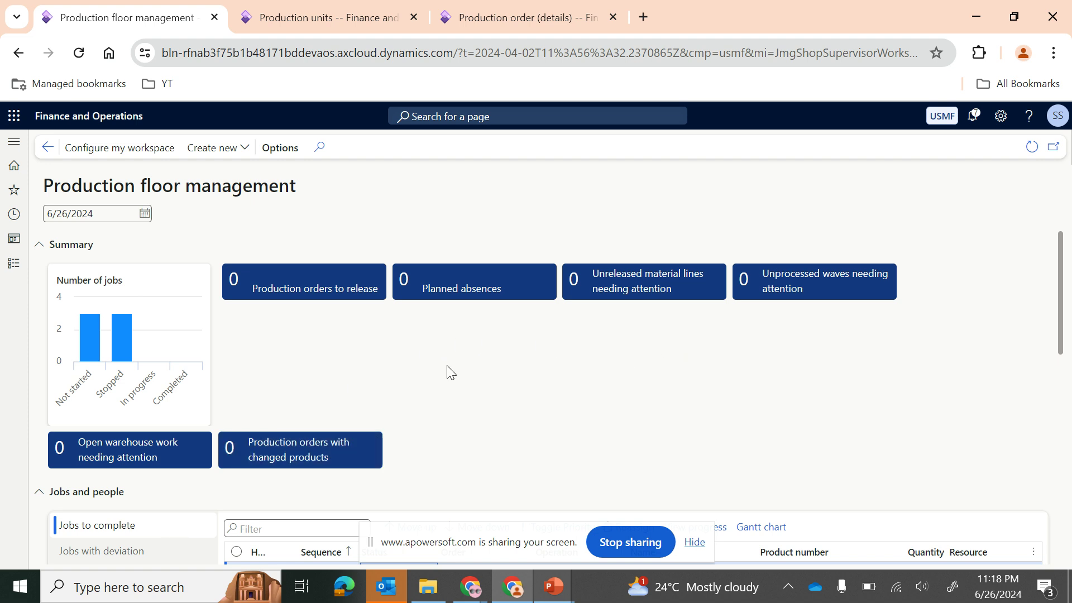
{"action": "mouse_move", "coordinate": [113, 338]}
Go back from Production units and open All production orders, listing shirt orders P000217–P000224.
{"action": "mouse_move", "coordinate": [84, 326]}
{"action": "left_click", "coordinate": [324, 16]}
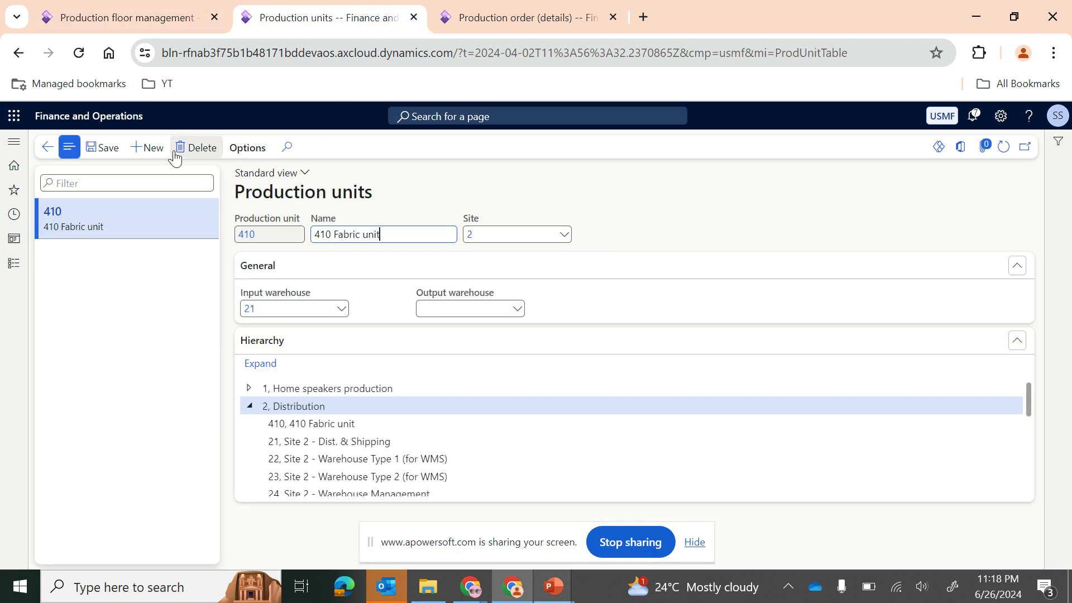
{"action": "left_click", "coordinate": [48, 148]}
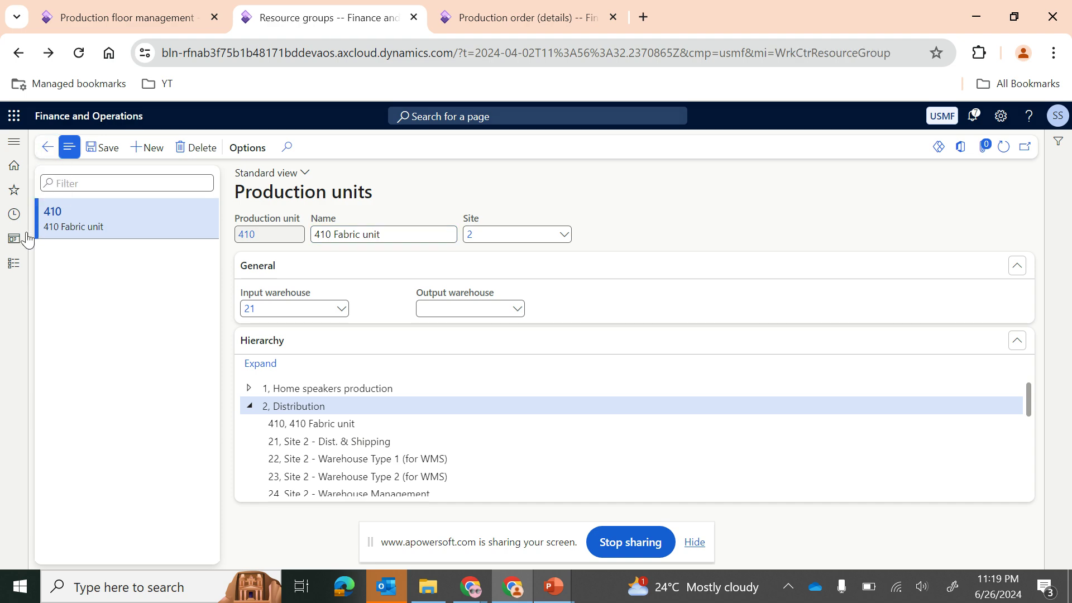
{"action": "left_click", "coordinate": [14, 263]}
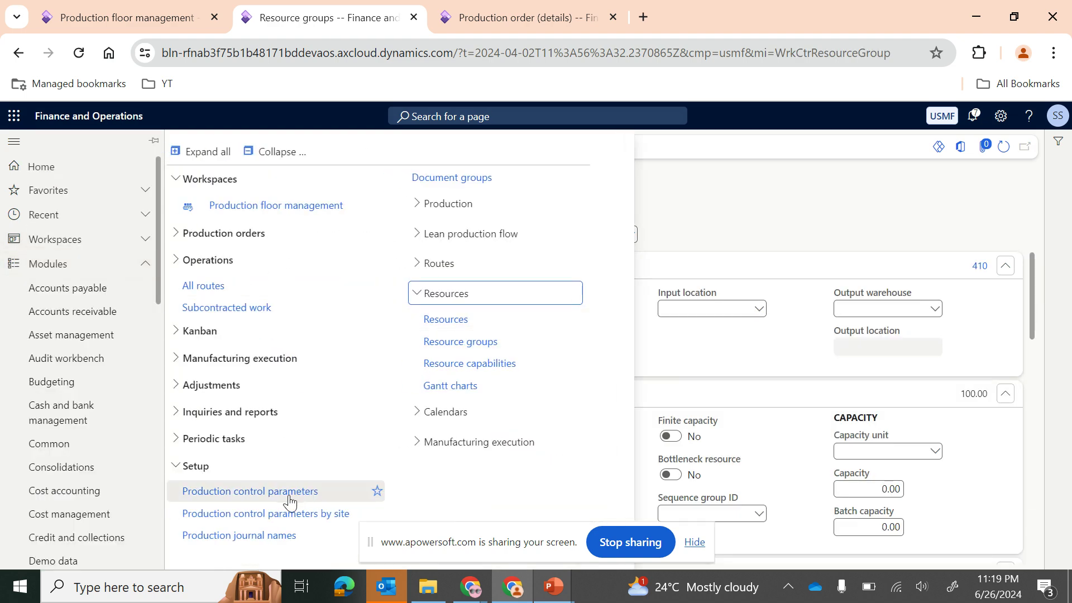
{"action": "left_click", "coordinate": [234, 233]}
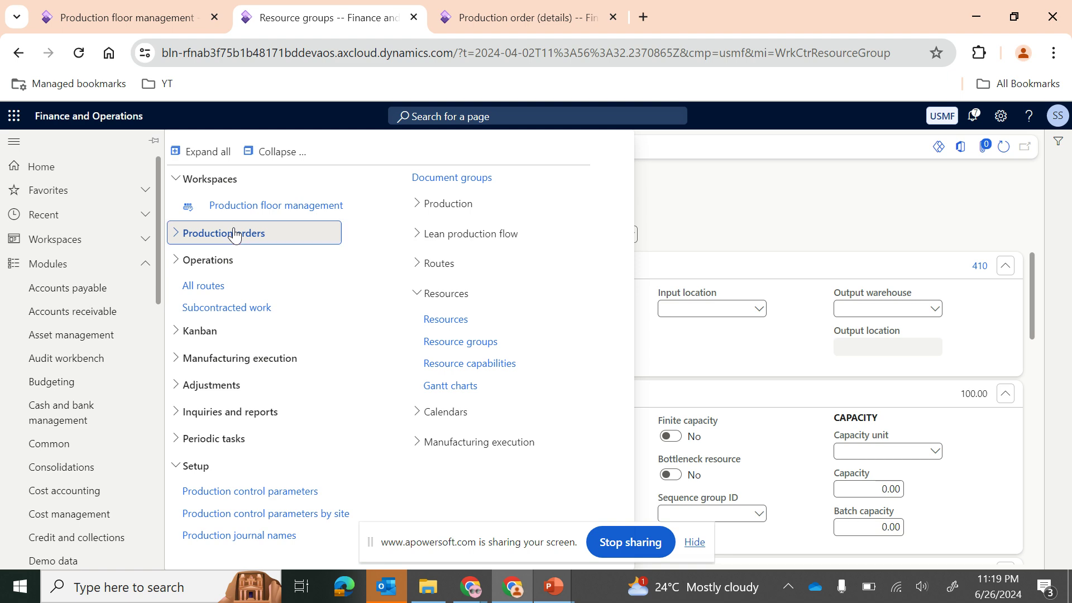
{"action": "left_click", "coordinate": [232, 259]}
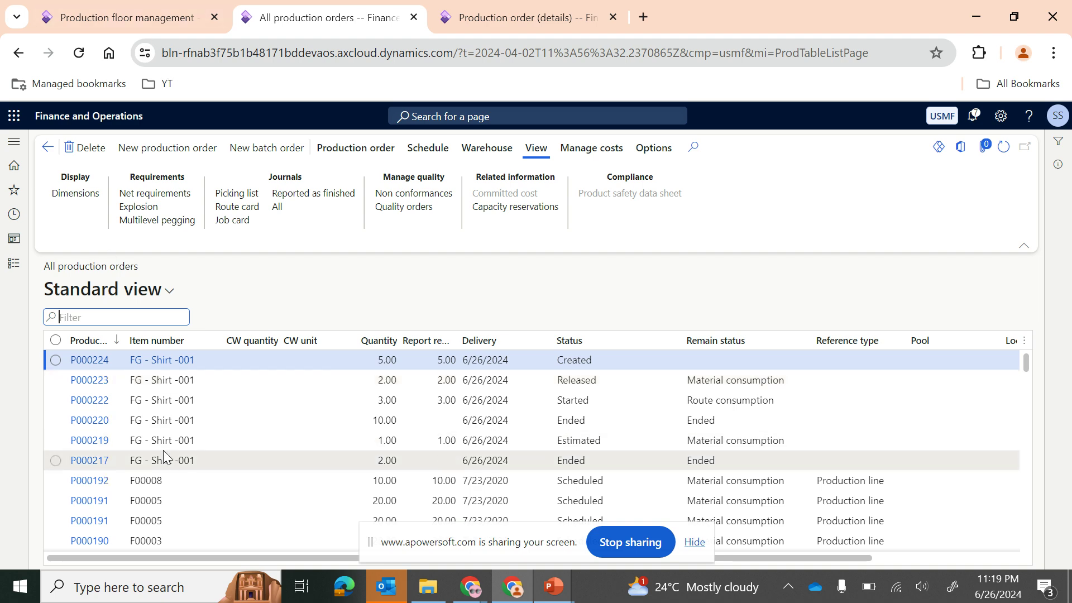
Set the Production floor management workspace to production unit 120.
{"action": "left_click", "coordinate": [135, 7]}
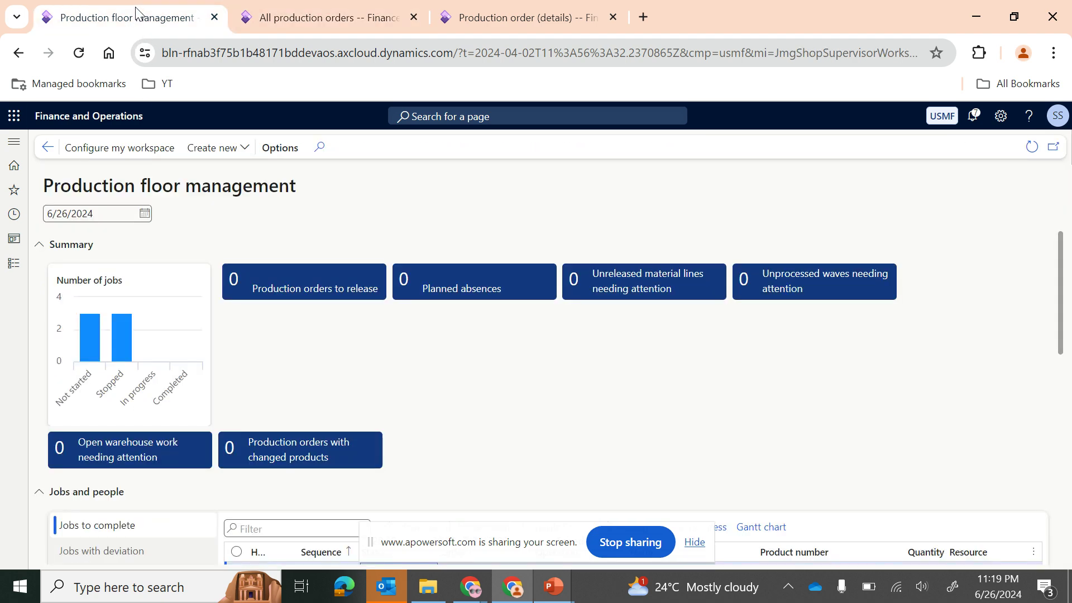
{"action": "left_click", "coordinate": [136, 151]}
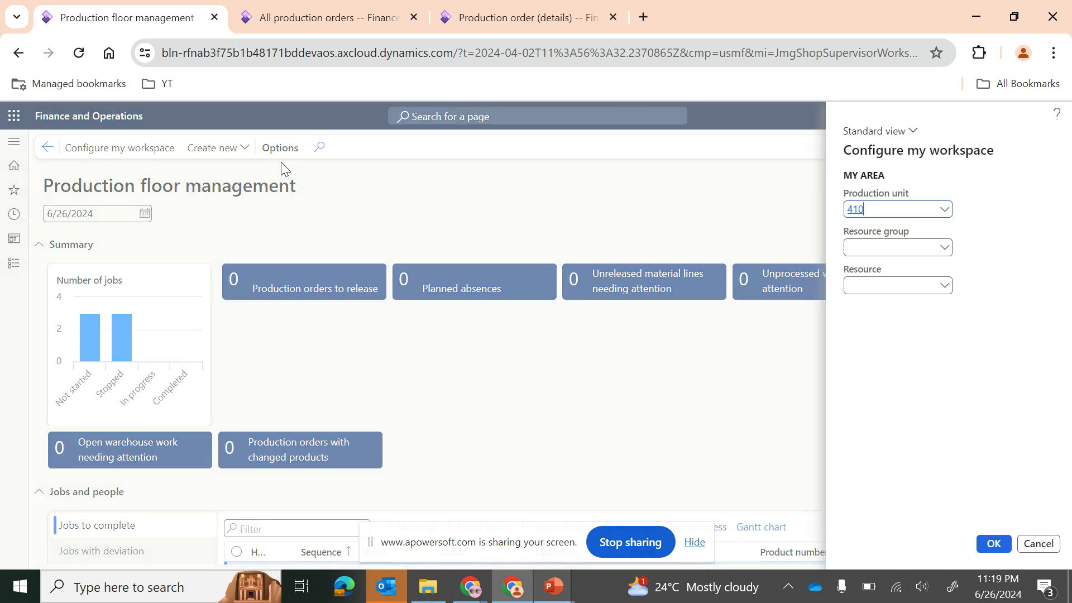
{"action": "left_click", "coordinate": [944, 212]}
{"action": "left_click", "coordinate": [840, 267]}
{"action": "left_click", "coordinate": [993, 544]}
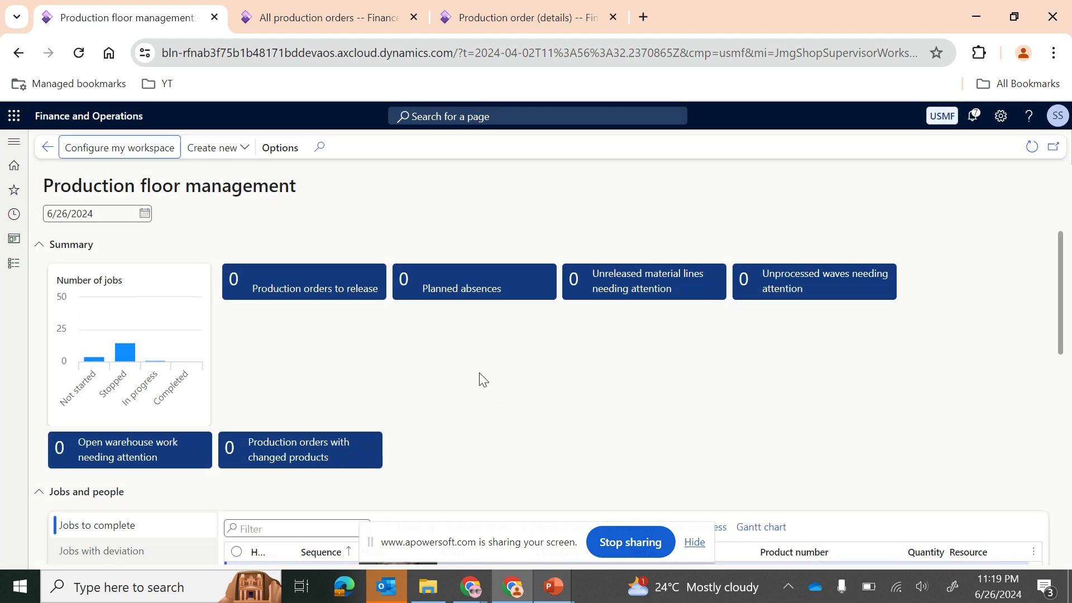
Look at the production orders to release, then return to the workspace.
{"action": "left_click", "coordinate": [269, 291]}
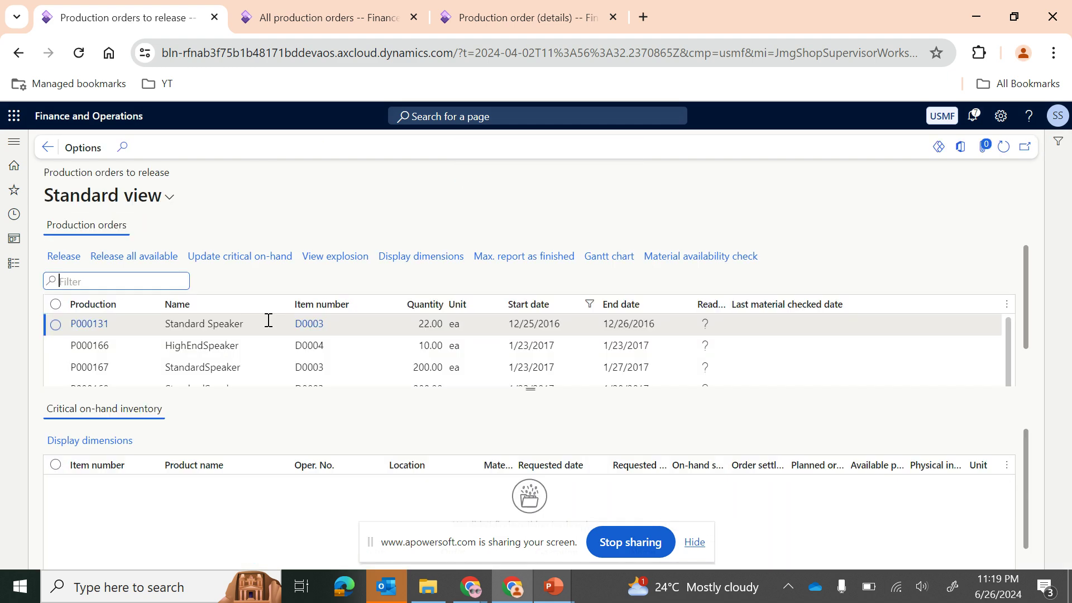
{"action": "scroll", "coordinate": [181, 334], "scroll_direction": "down", "scroll_amount": 1}
{"action": "scroll", "coordinate": [229, 349], "scroll_direction": "up", "scroll_amount": 1}
{"action": "left_click", "coordinate": [46, 149]}
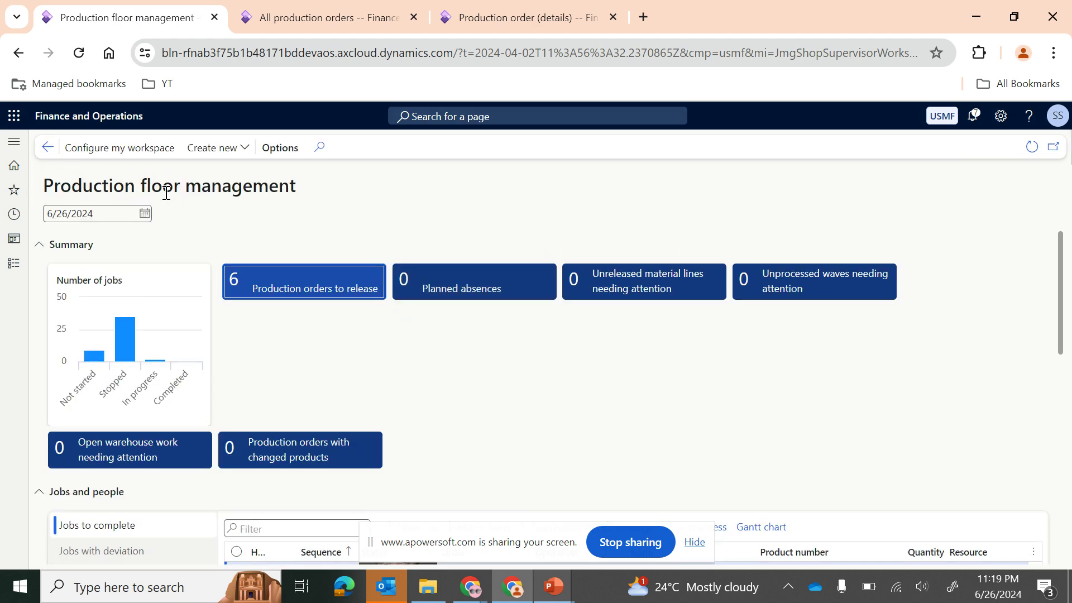
{"action": "scroll", "coordinate": [225, 343], "scroll_direction": "down", "scroll_amount": 3}
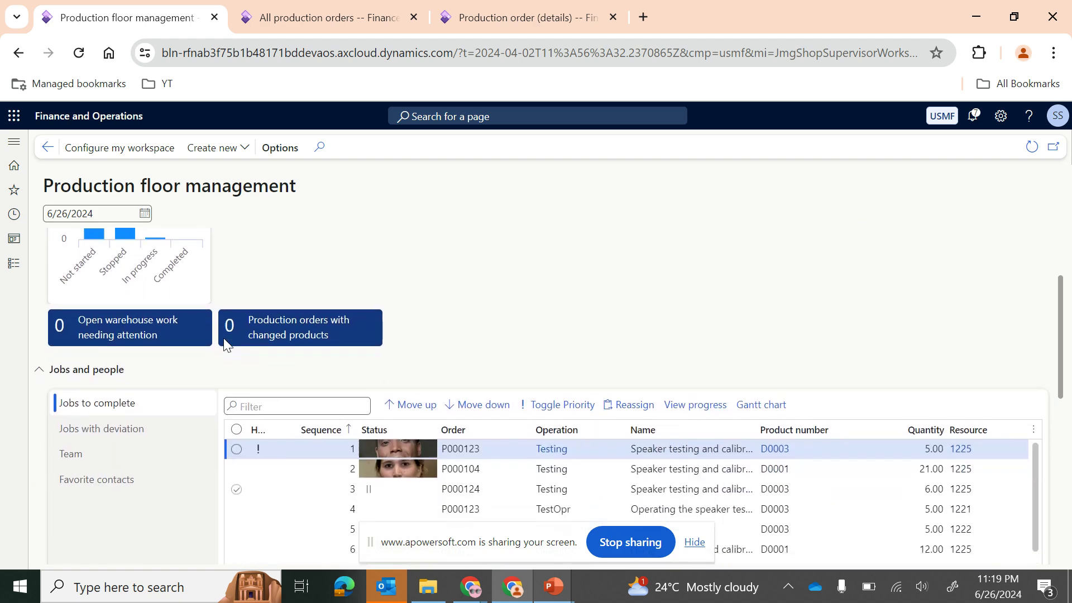
{"action": "scroll", "coordinate": [199, 300], "scroll_direction": "up", "scroll_amount": 3}
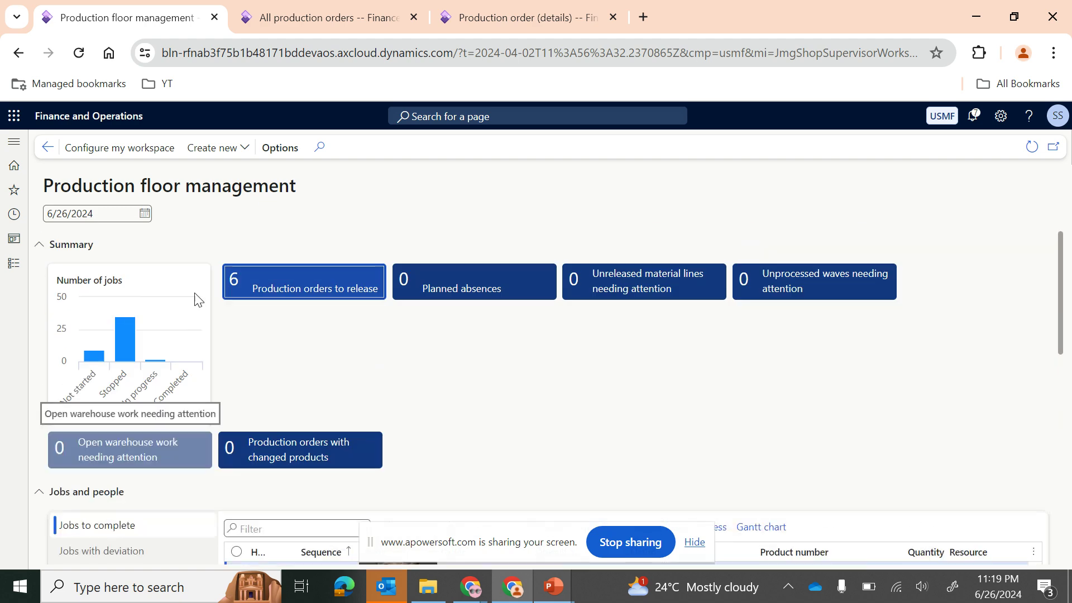
Reconfigure the workspace to production unit 410 and scroll through its six shirt jobs.
{"action": "left_click", "coordinate": [141, 148]}
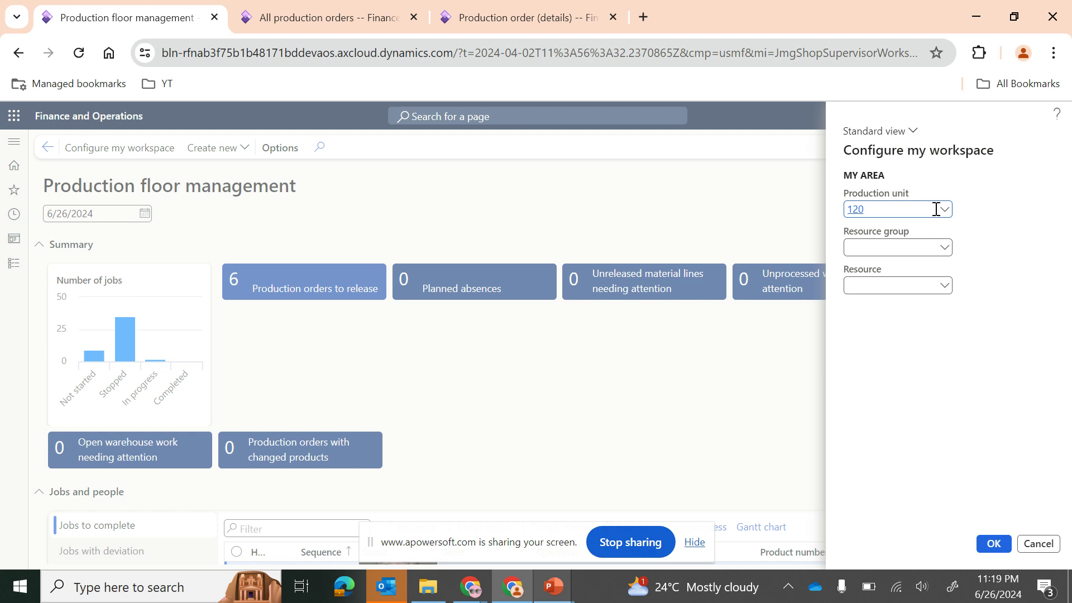
{"action": "left_click", "coordinate": [943, 211]}
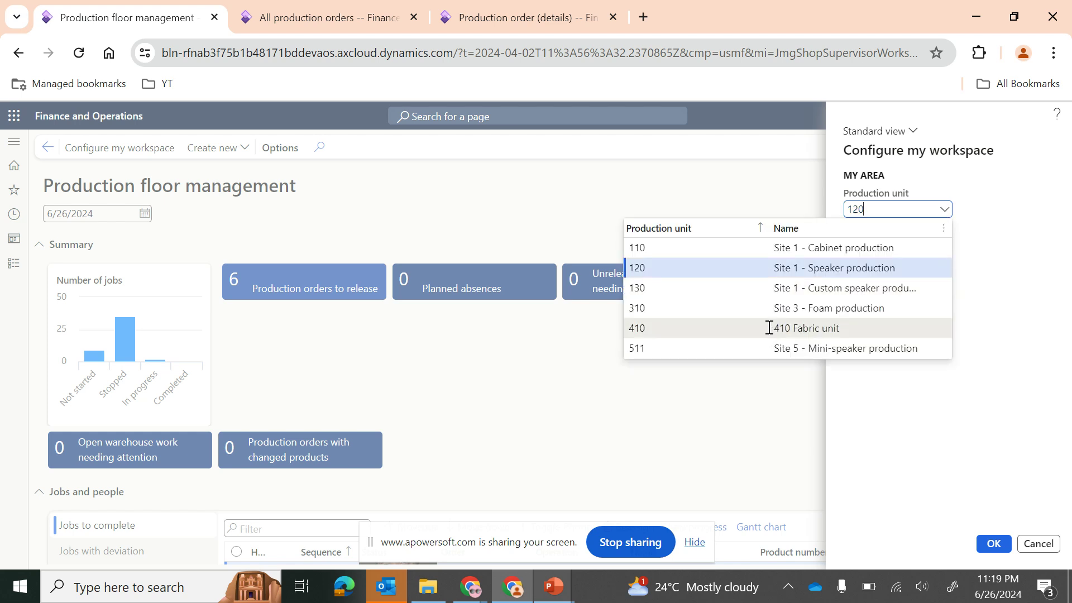
{"action": "left_click", "coordinate": [805, 329]}
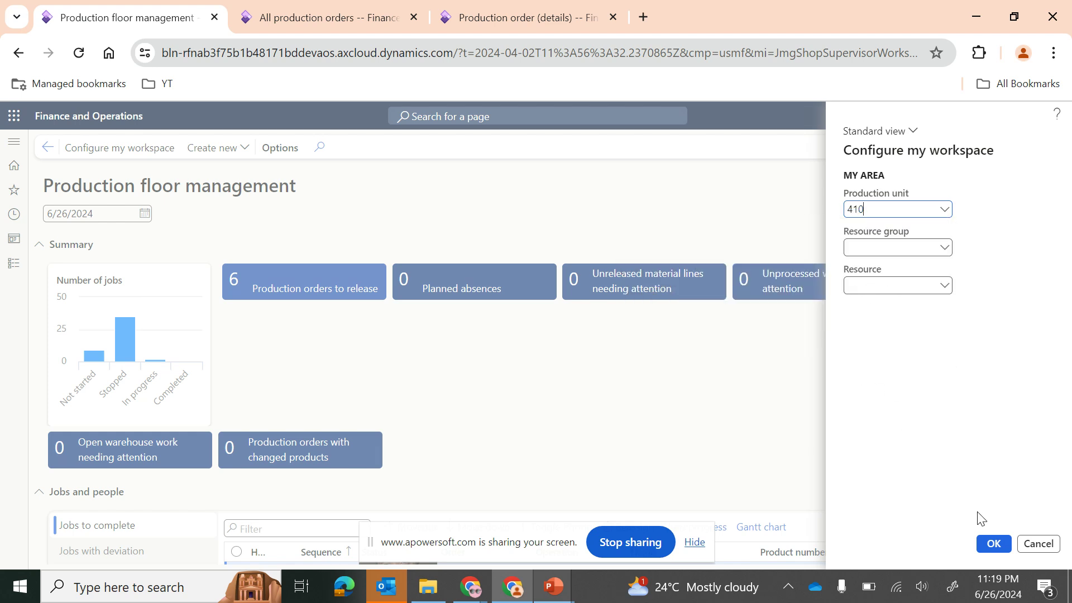
{"action": "left_click", "coordinate": [993, 544]}
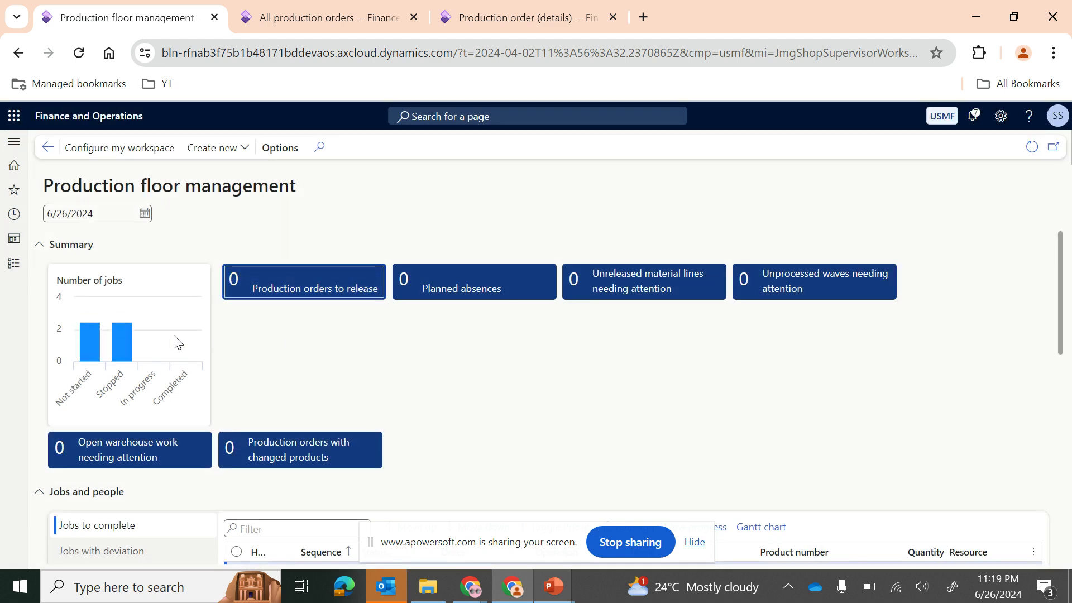
{"action": "scroll", "coordinate": [307, 392], "scroll_direction": "down", "scroll_amount": 10}
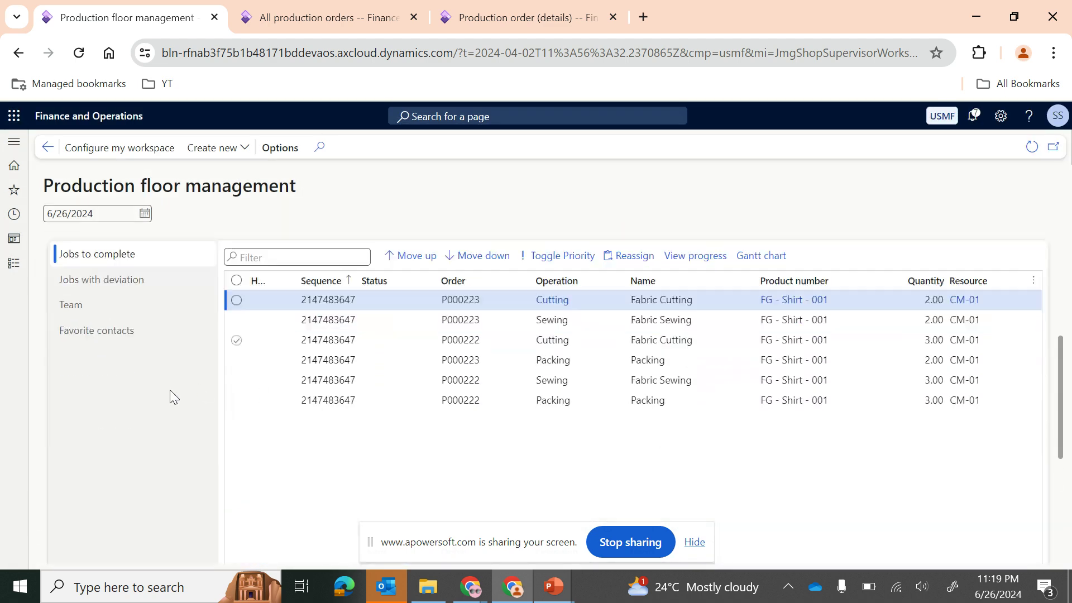
{"action": "scroll", "coordinate": [169, 390], "scroll_direction": "down", "scroll_amount": 3}
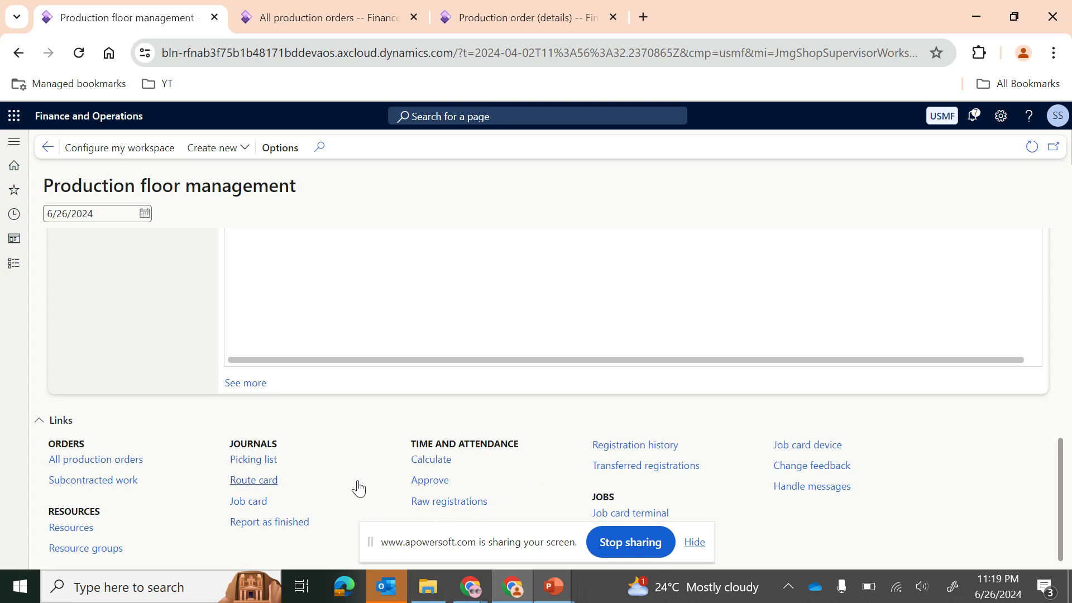
{"action": "scroll", "coordinate": [361, 486], "scroll_direction": "up", "scroll_amount": 5}
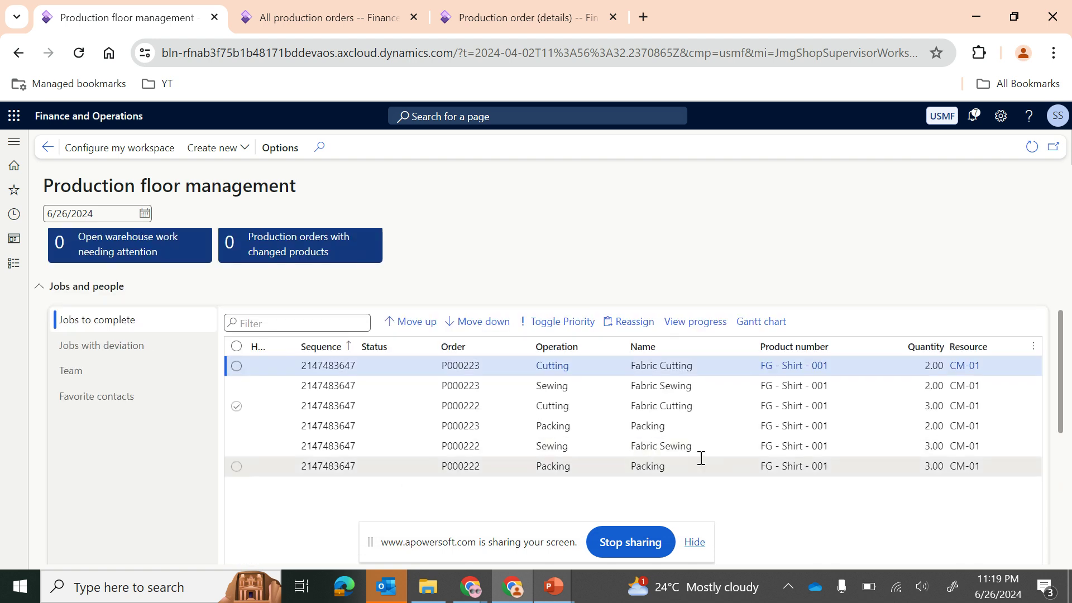
{"action": "left_click", "coordinate": [772, 329]}
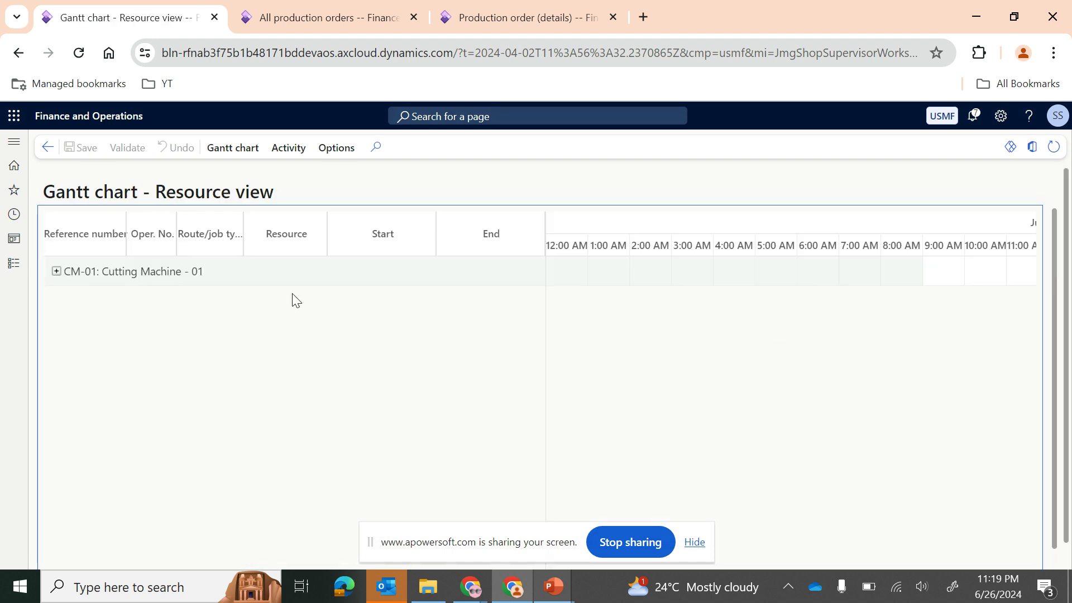
{"action": "left_click", "coordinate": [57, 273]}
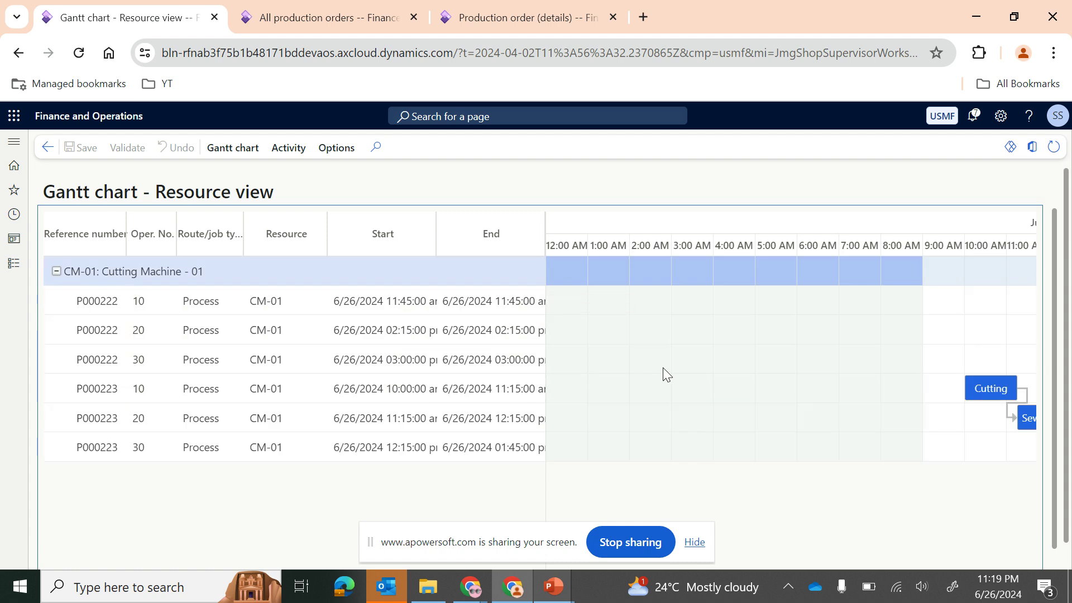
{"action": "scroll", "coordinate": [662, 367], "scroll_direction": "right", "scroll_amount": 5}
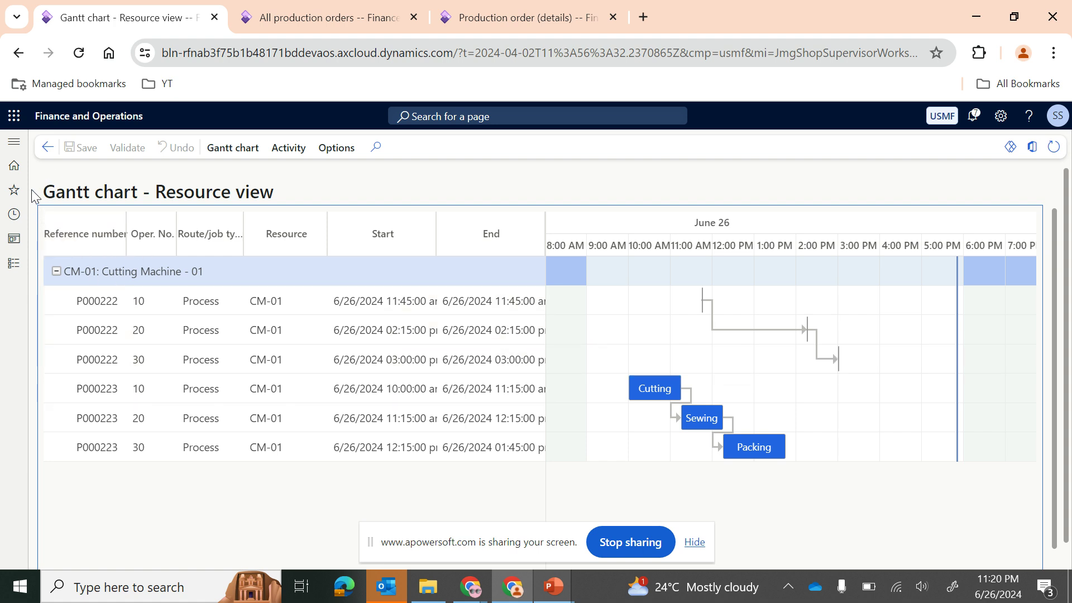
{"action": "left_click", "coordinate": [48, 147]}
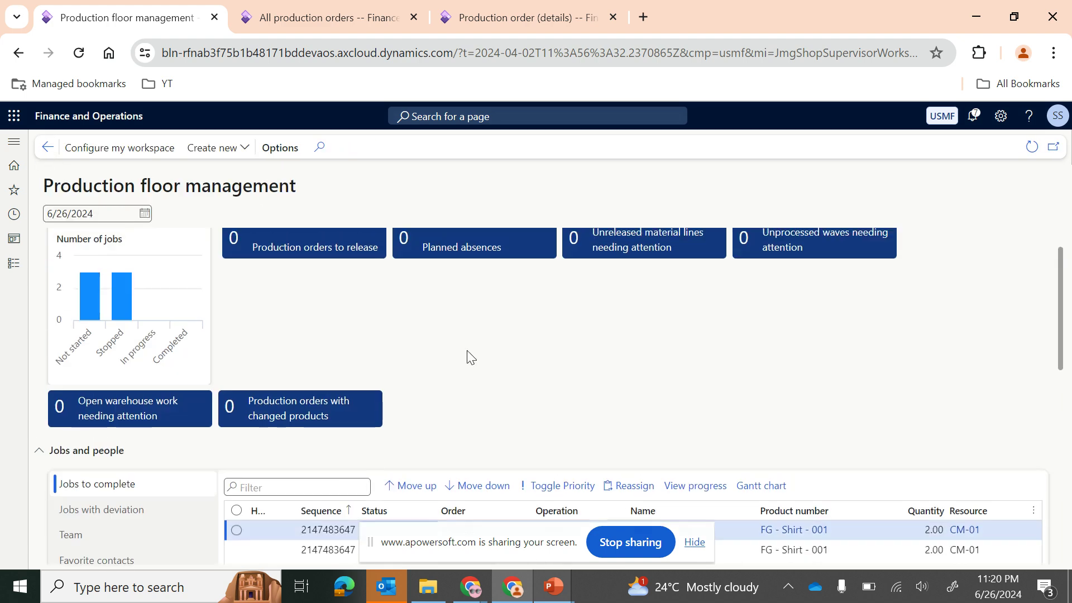
Open the Dashboard, scroll the workspace tiles, and open Product readiness for discrete manufacturing.
{"action": "scroll", "coordinate": [233, 353], "scroll_direction": "up", "scroll_amount": 1}
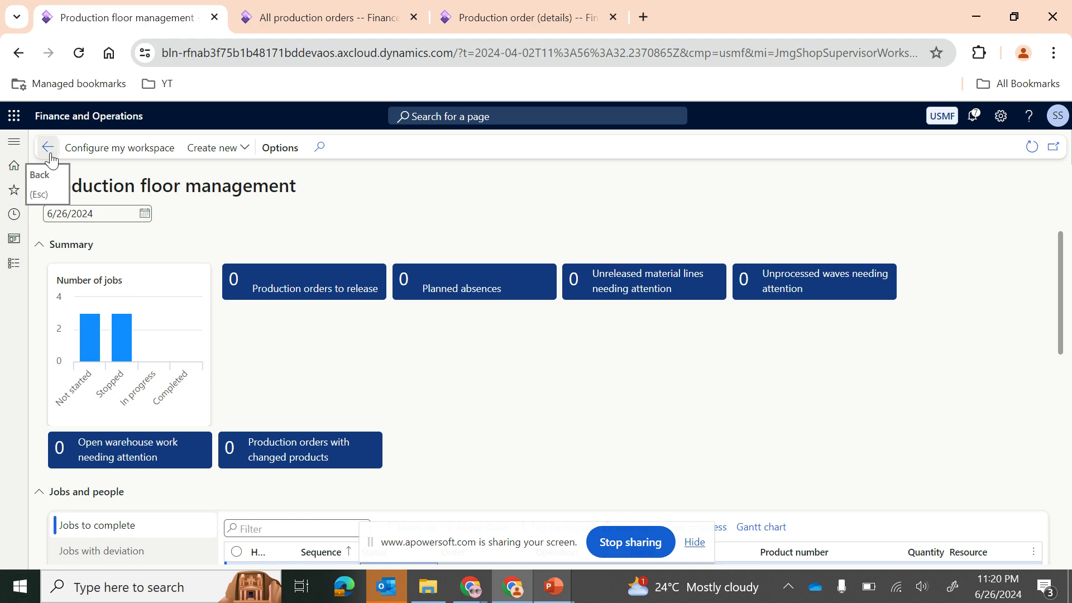
{"action": "left_click", "coordinate": [63, 117]}
{"action": "scroll", "coordinate": [43, 208], "scroll_direction": "down", "scroll_amount": 10}
{"action": "scroll", "coordinate": [139, 299], "scroll_direction": "up", "scroll_amount": 8}
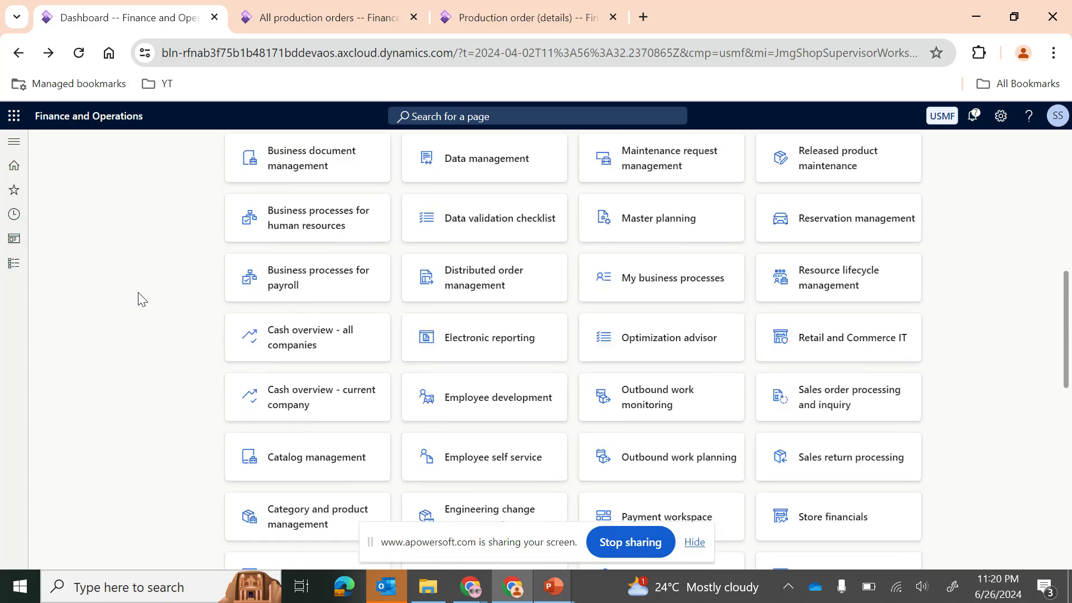
{"action": "scroll", "coordinate": [140, 299], "scroll_direction": "up", "scroll_amount": 5}
{"action": "scroll", "coordinate": [432, 393], "scroll_direction": "down", "scroll_amount": 10}
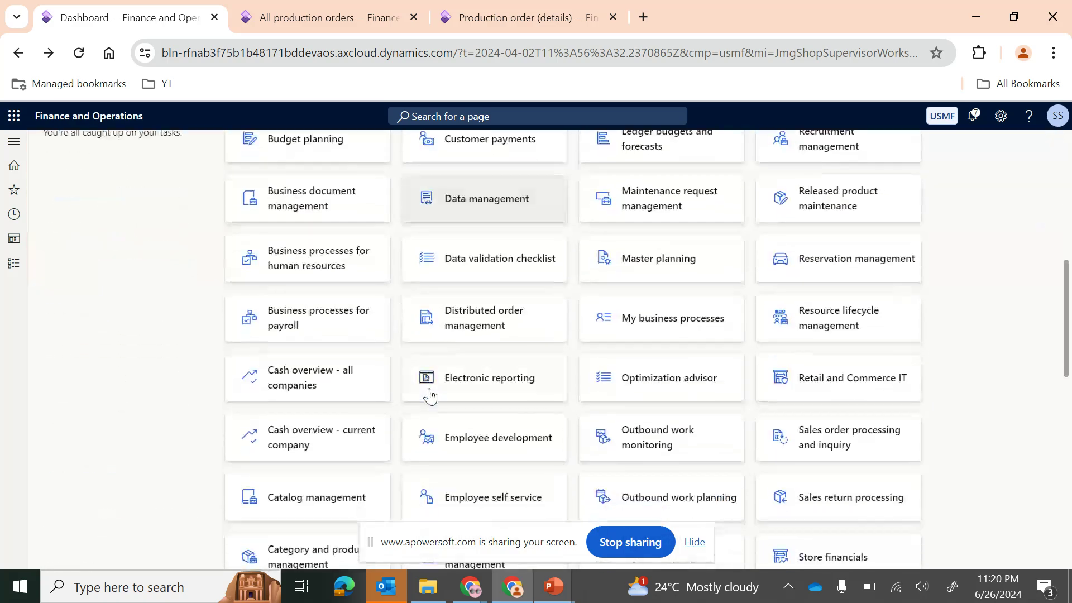
{"action": "scroll", "coordinate": [429, 387], "scroll_direction": "down", "scroll_amount": 7}
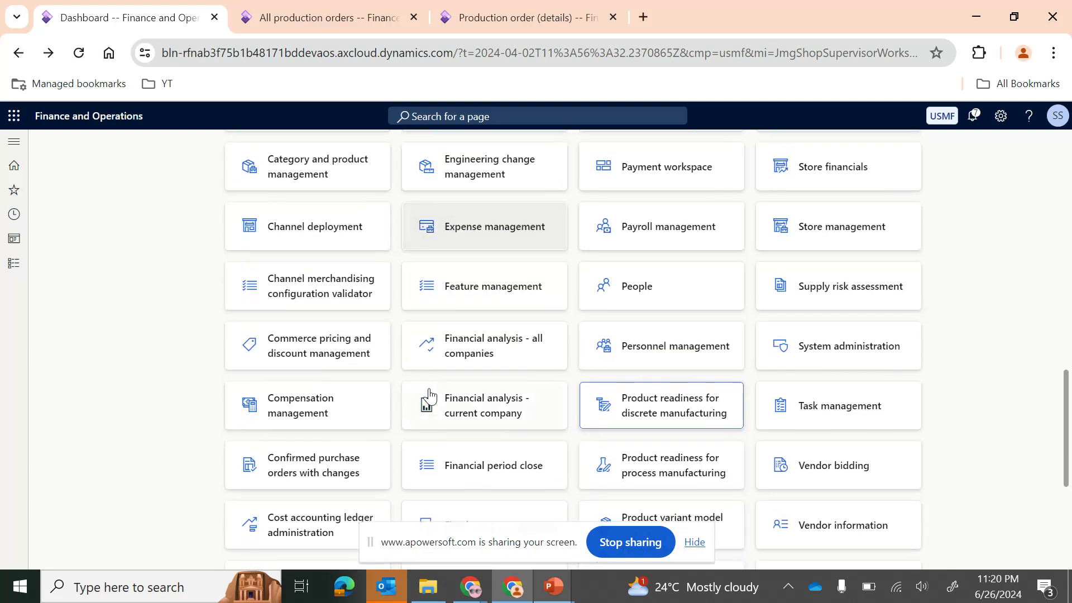
{"action": "scroll", "coordinate": [429, 395], "scroll_direction": "down", "scroll_amount": 1}
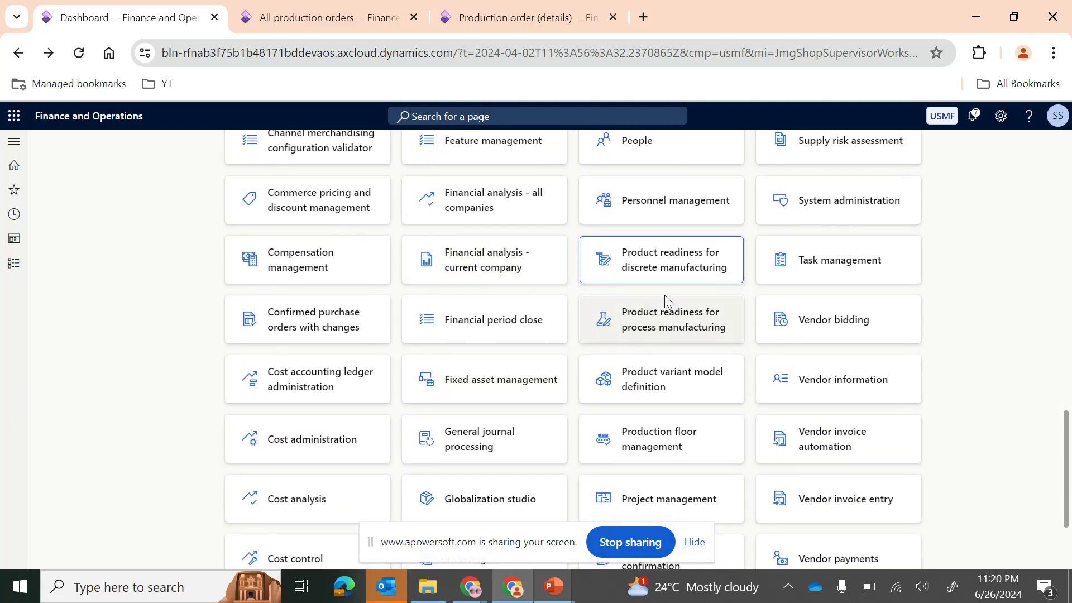
{"action": "left_click", "coordinate": [687, 272]}
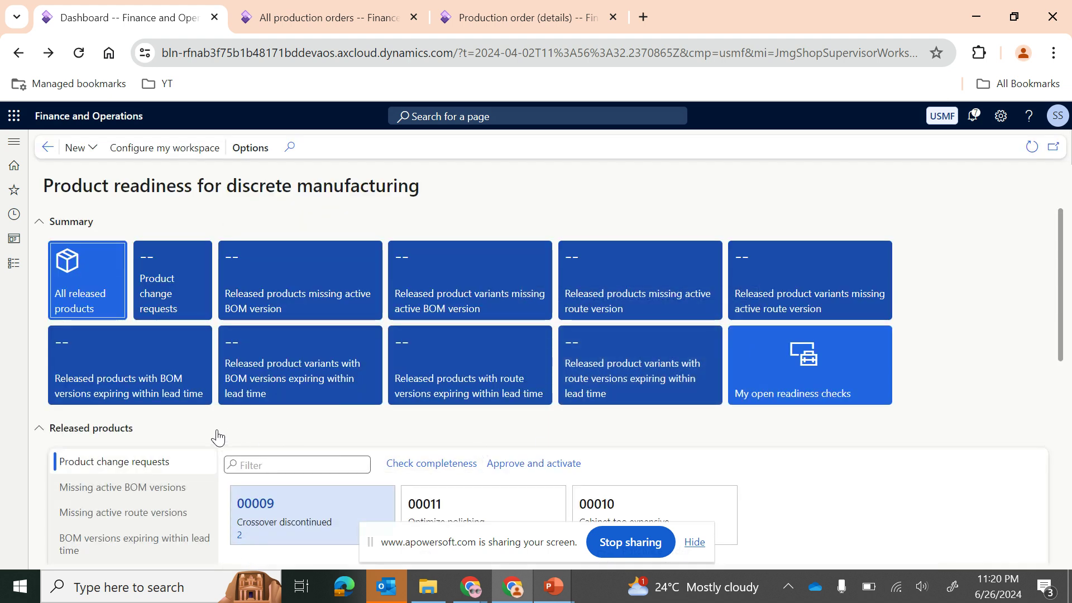
List route versions expiring within lead time and check the New menu's record types.
{"action": "scroll", "coordinate": [212, 432], "scroll_direction": "down", "scroll_amount": 1}
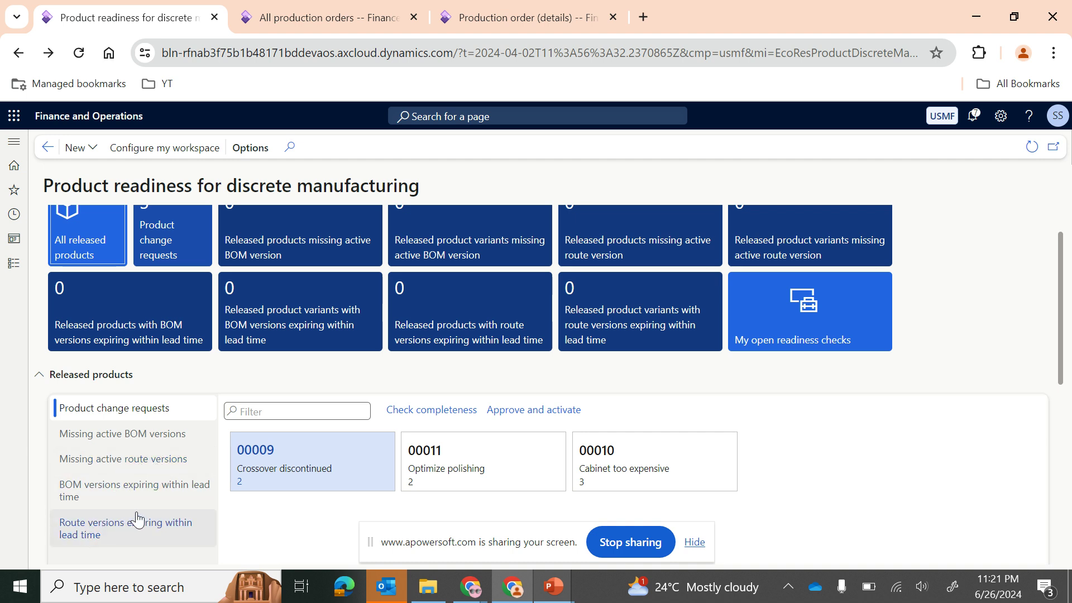
{"action": "left_click", "coordinate": [113, 518]}
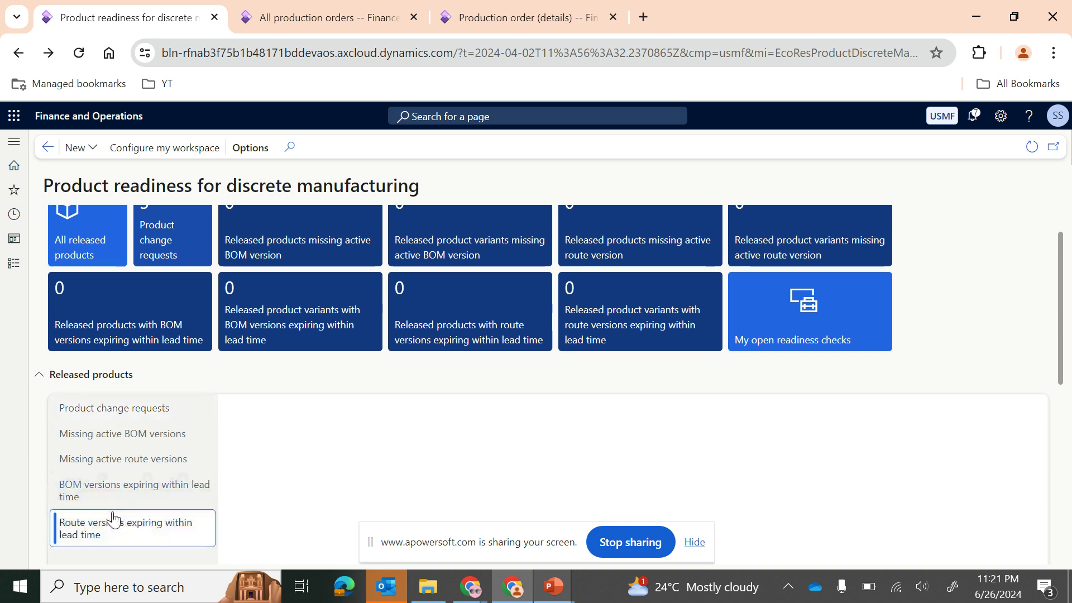
{"action": "scroll", "coordinate": [159, 435], "scroll_direction": "up", "scroll_amount": 1}
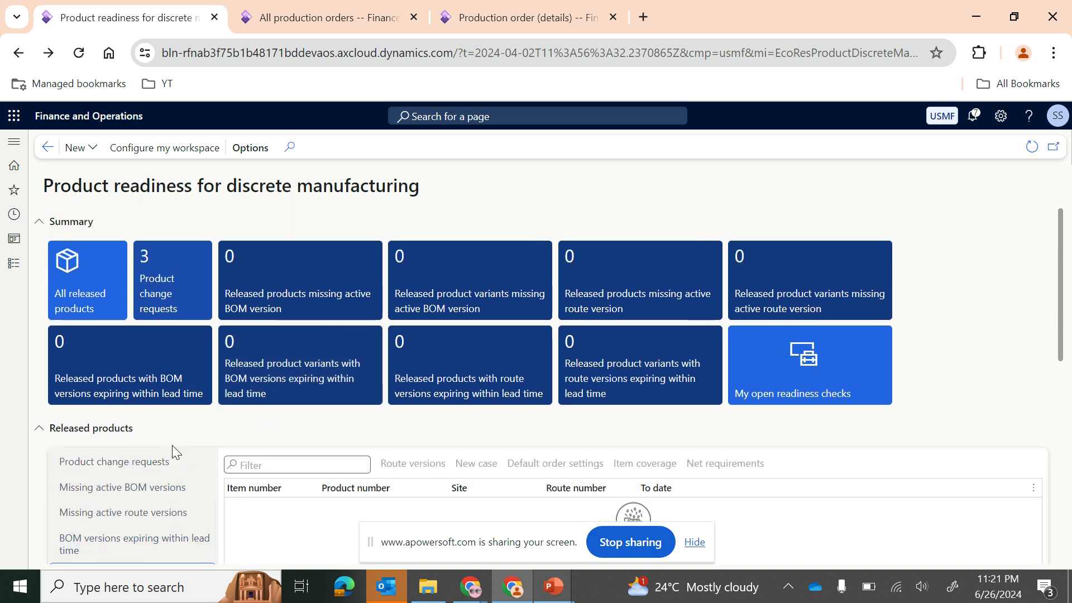
{"action": "left_click", "coordinate": [91, 148]}
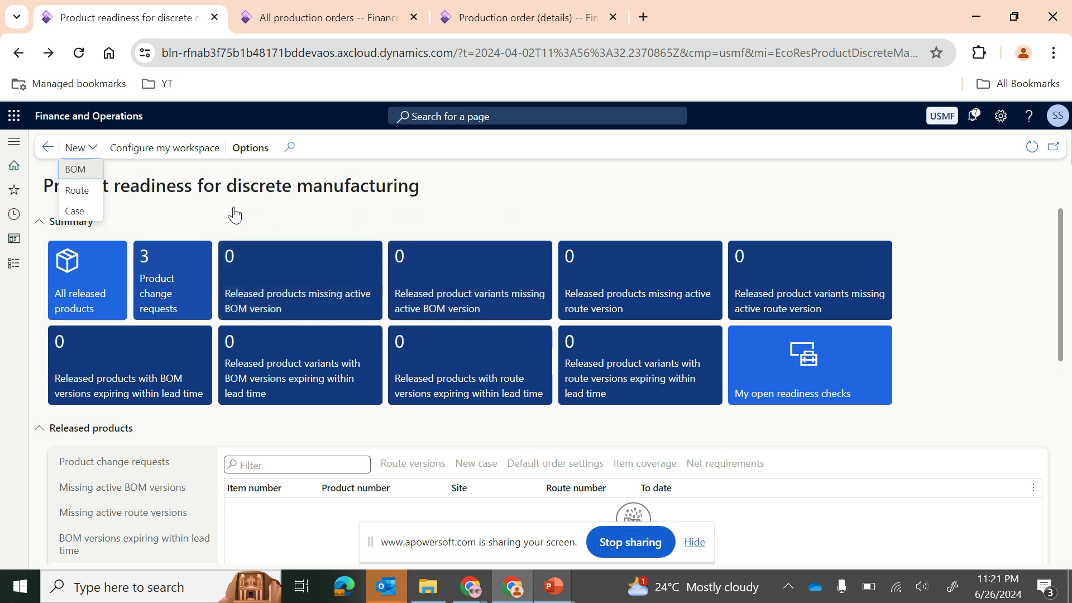
{"action": "key", "text": "Escape"}
Open Production floor management from the Production control module.
{"action": "left_click", "coordinate": [15, 270]}
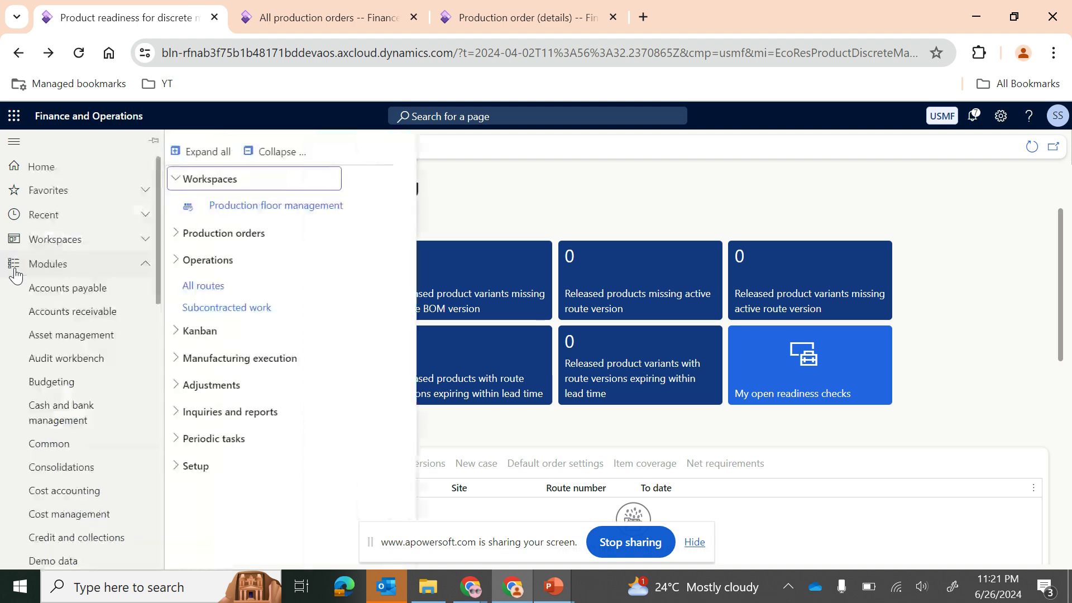
{"action": "left_click", "coordinate": [275, 207]}
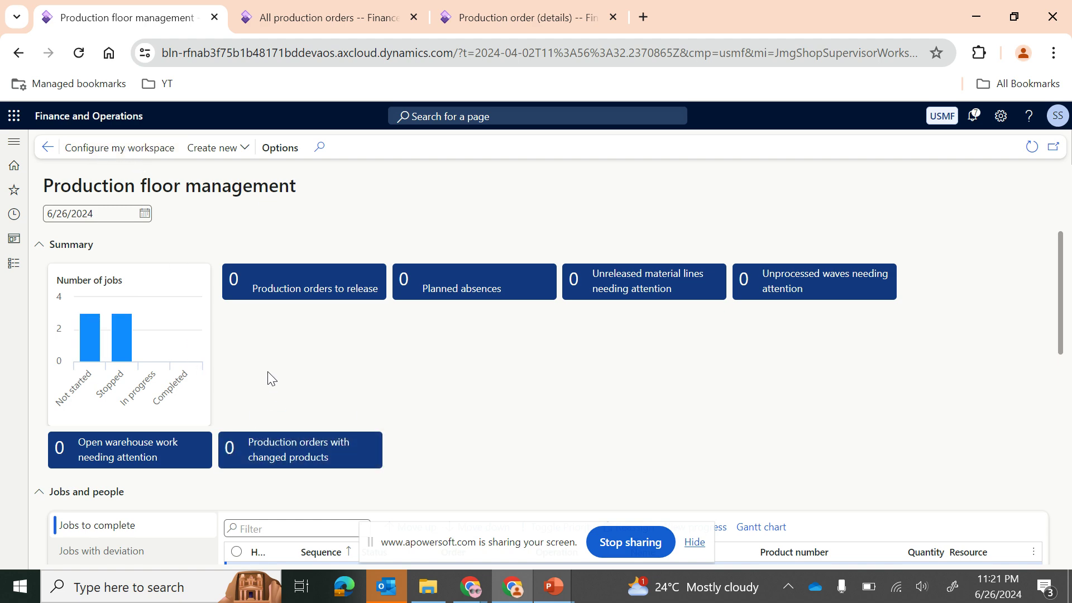
{"action": "scroll", "coordinate": [267, 374], "scroll_direction": "down", "scroll_amount": 5}
{"action": "scroll", "coordinate": [267, 391], "scroll_direction": "up", "scroll_amount": 5}
Check the Create new order types and the date picker, keeping the date 6/26/2024.
{"action": "left_click", "coordinate": [232, 157]}
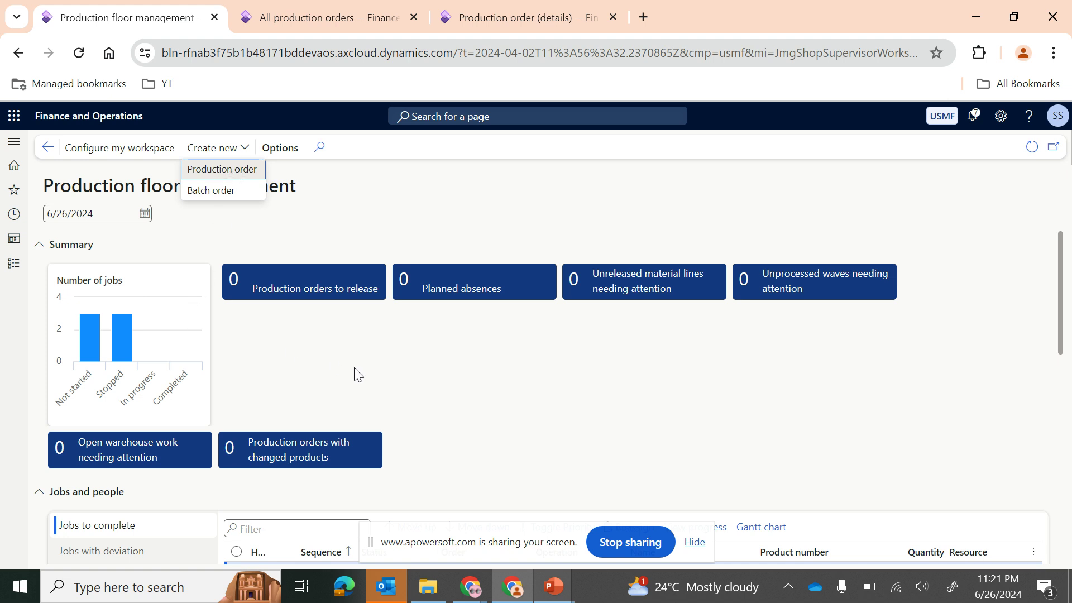
{"action": "key", "text": "Escape"}
{"action": "left_click", "coordinate": [144, 215]}
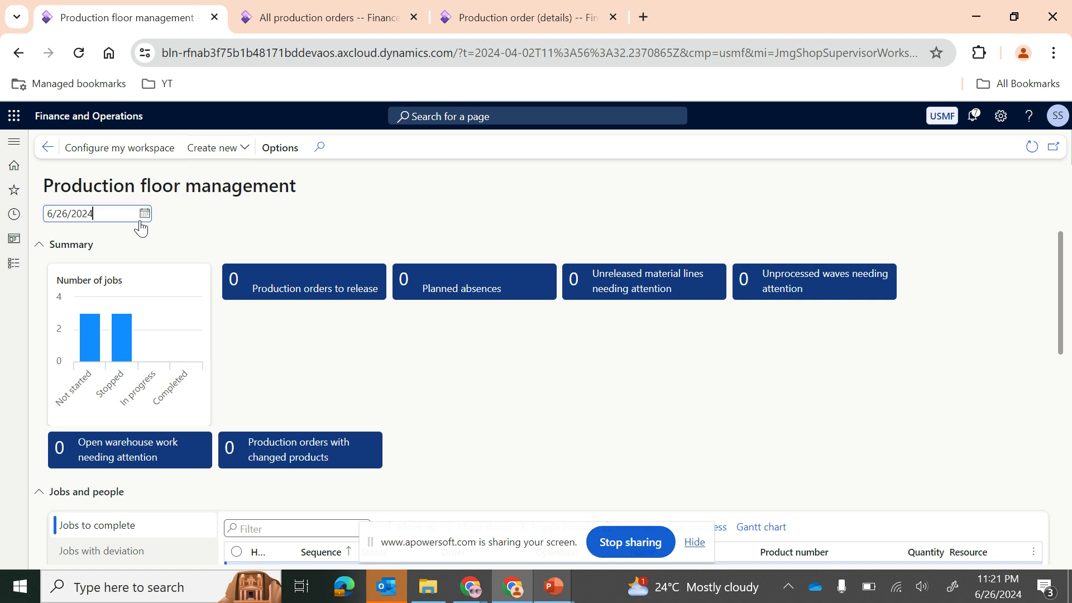
{"action": "left_click", "coordinate": [296, 217]}
Bring the PowerPoint slide show forward and advance to the Way Forward slide announcing Episode 11 - Subcontracting Process – Part 1.
{"action": "mouse_move", "coordinate": [553, 586]}
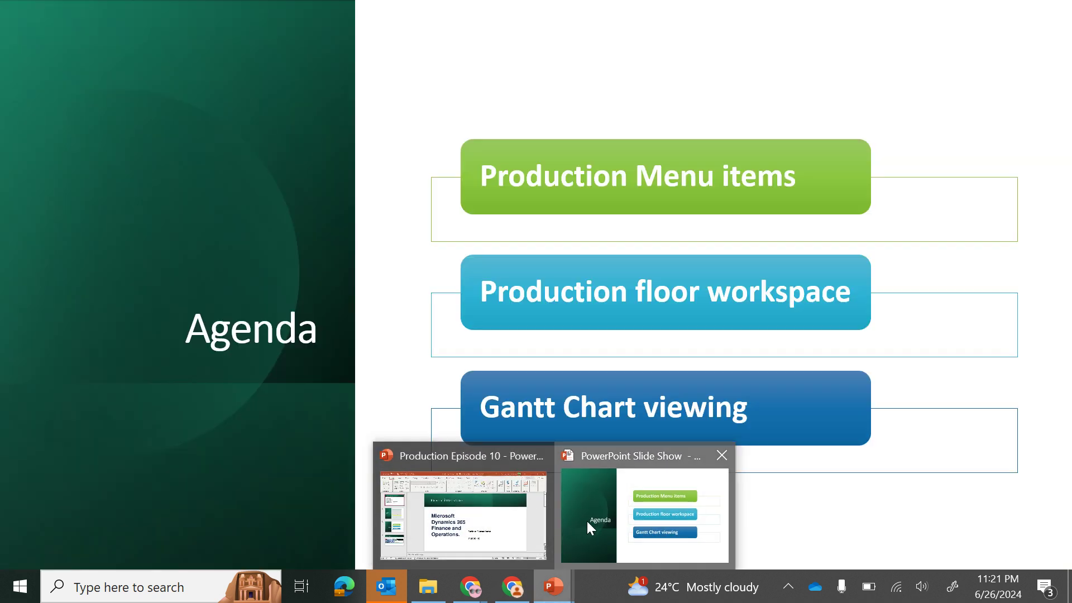
{"action": "left_click", "coordinate": [584, 522]}
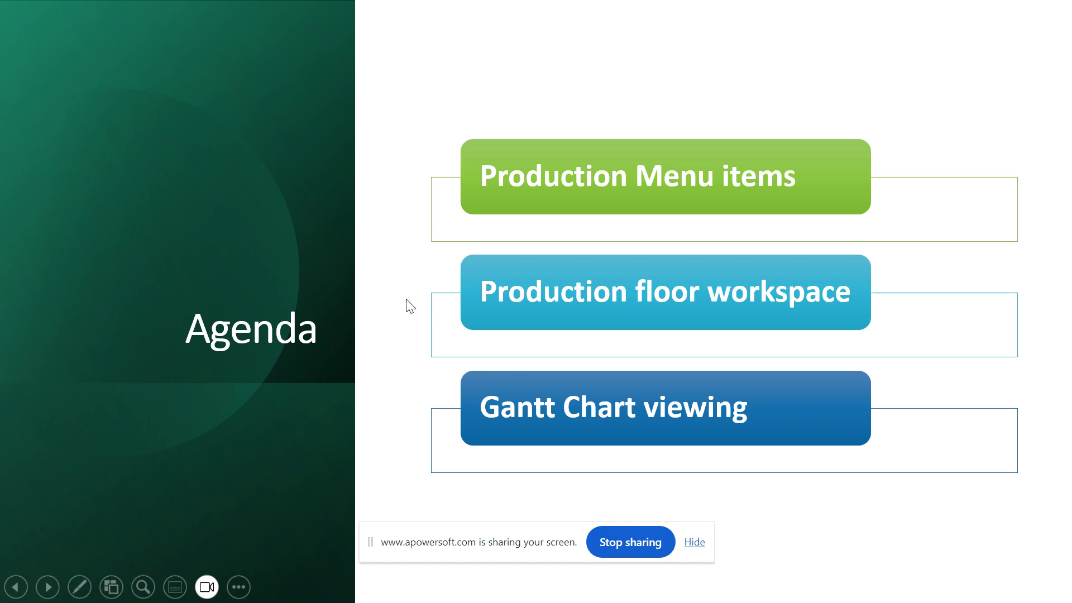
{"action": "left_click", "coordinate": [411, 306]}
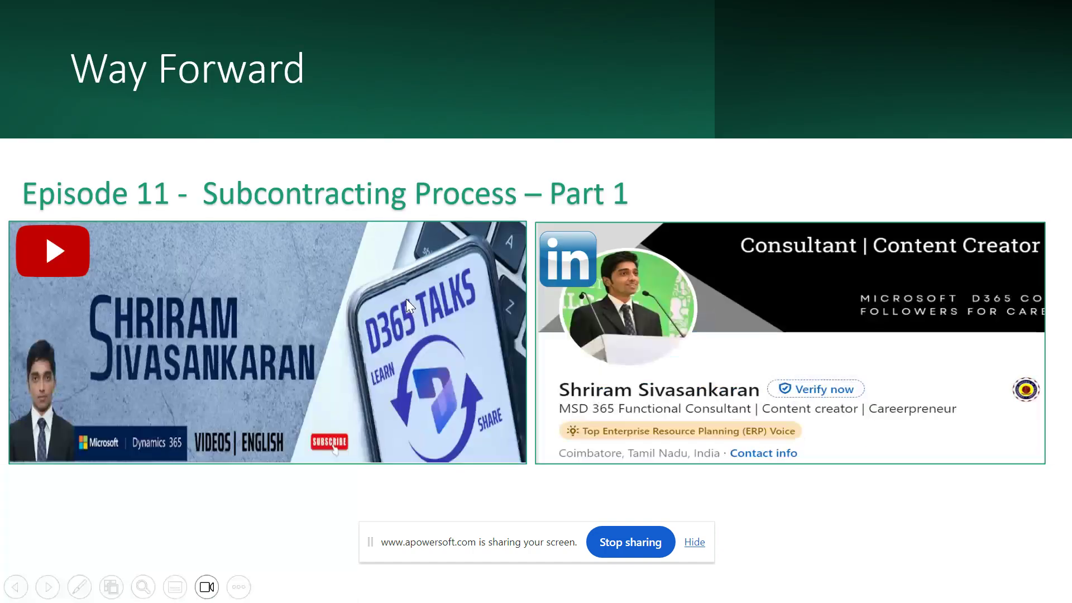